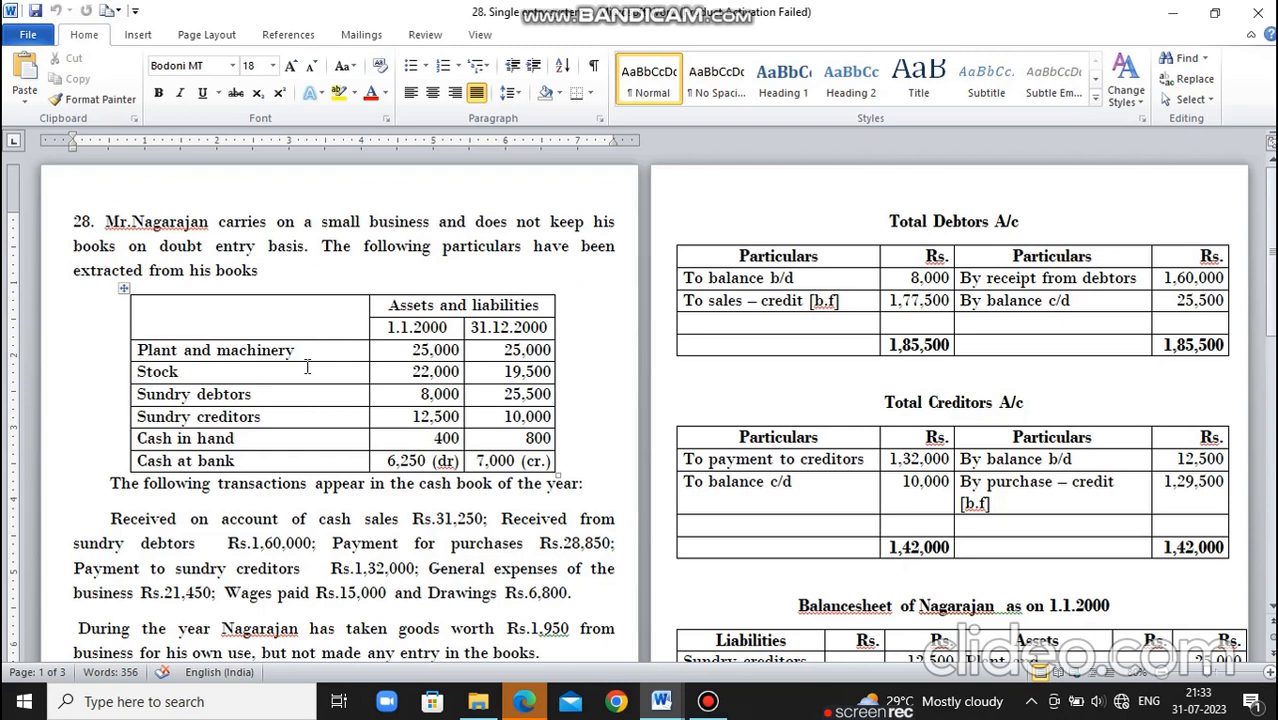
Insert the missing 'n' so the instruction reads 'Prepare Trading and P&L A/c'.
click(282, 545)
key(Down)
key(Down)
key(Down)
key(Down)
key(Down)
key(Down)
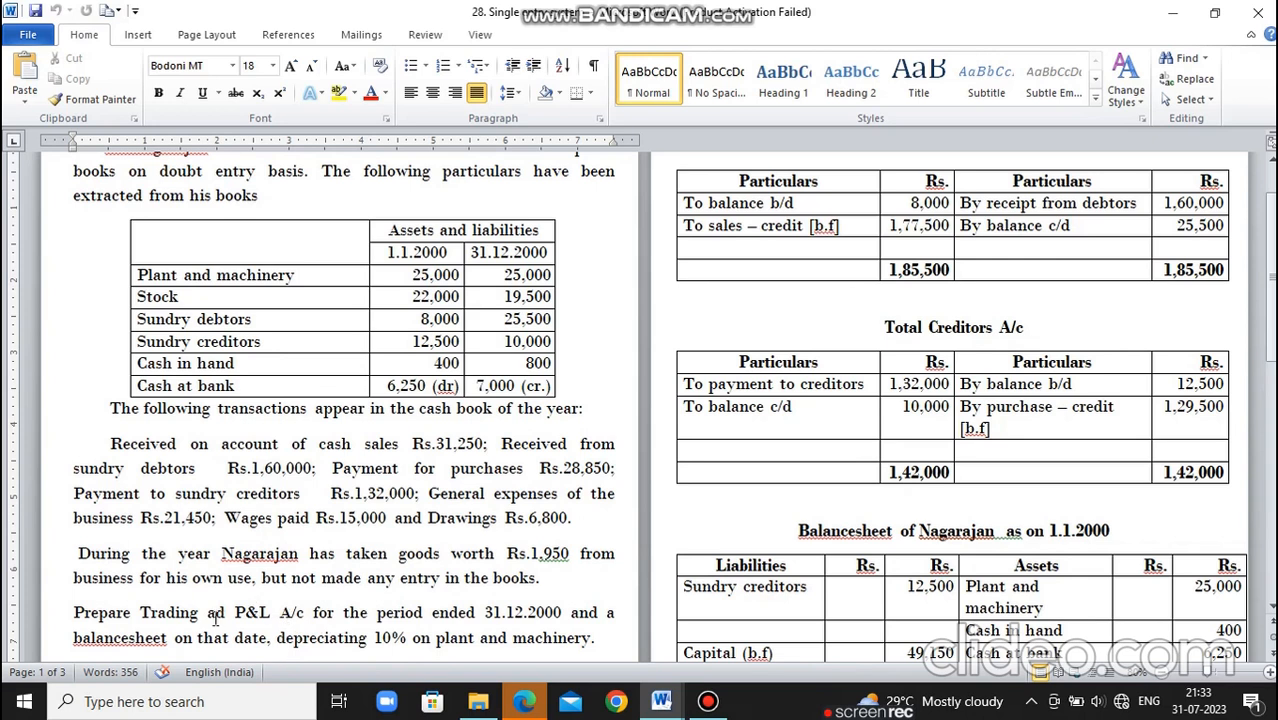
click(218, 612)
text(n)
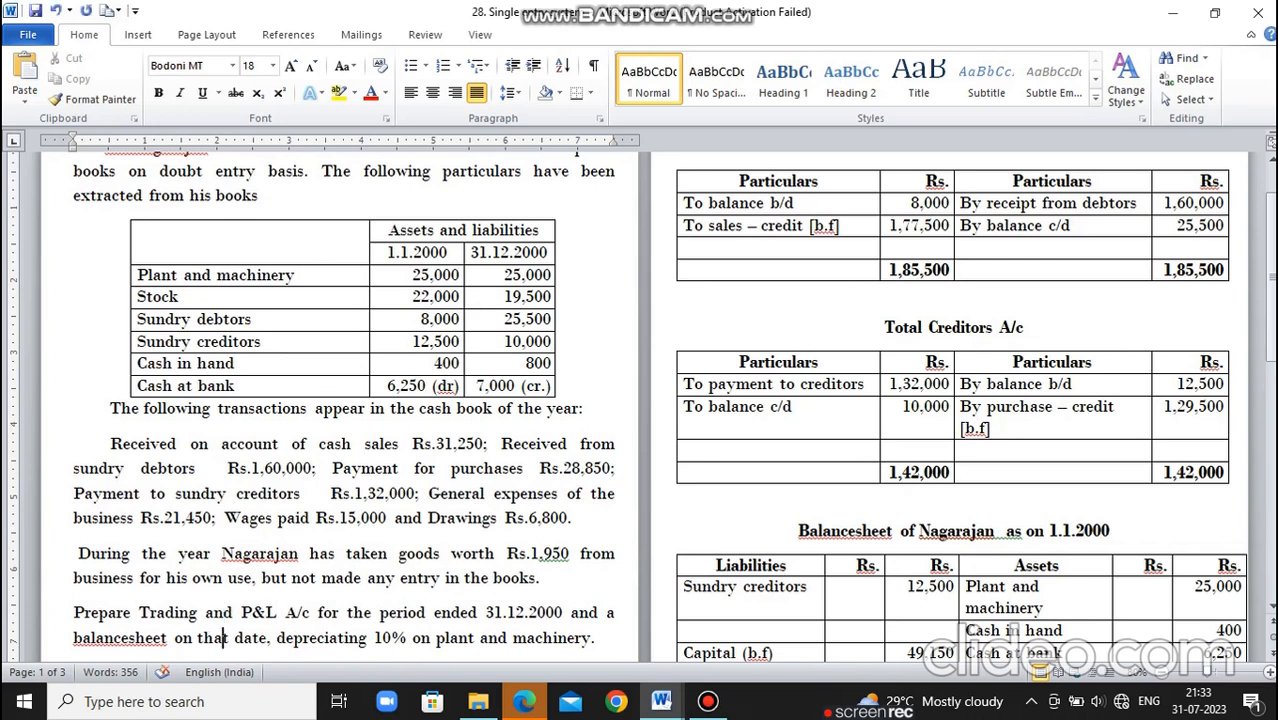
scroll(223, 638, down, 3)
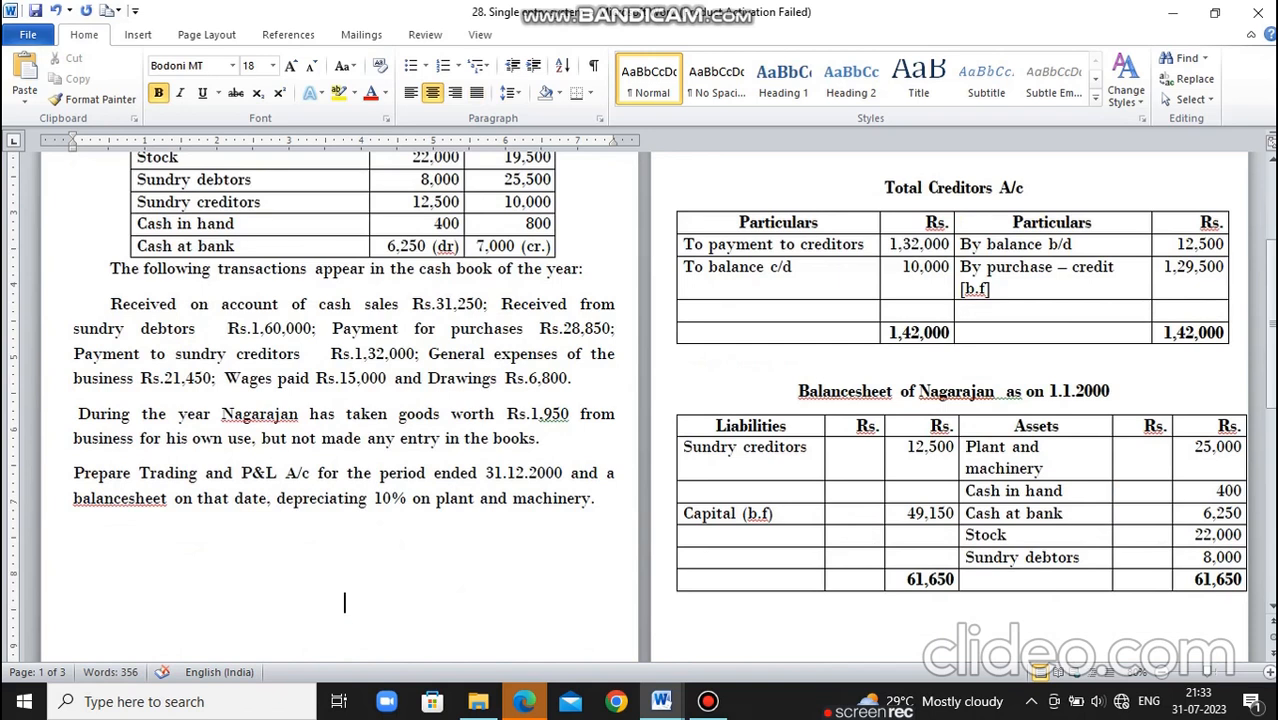
key(Up)
key(Up)
key(Up)
key(Up)
key(Up)
key(Up)
key(Up)
key(Up)
key(Up)
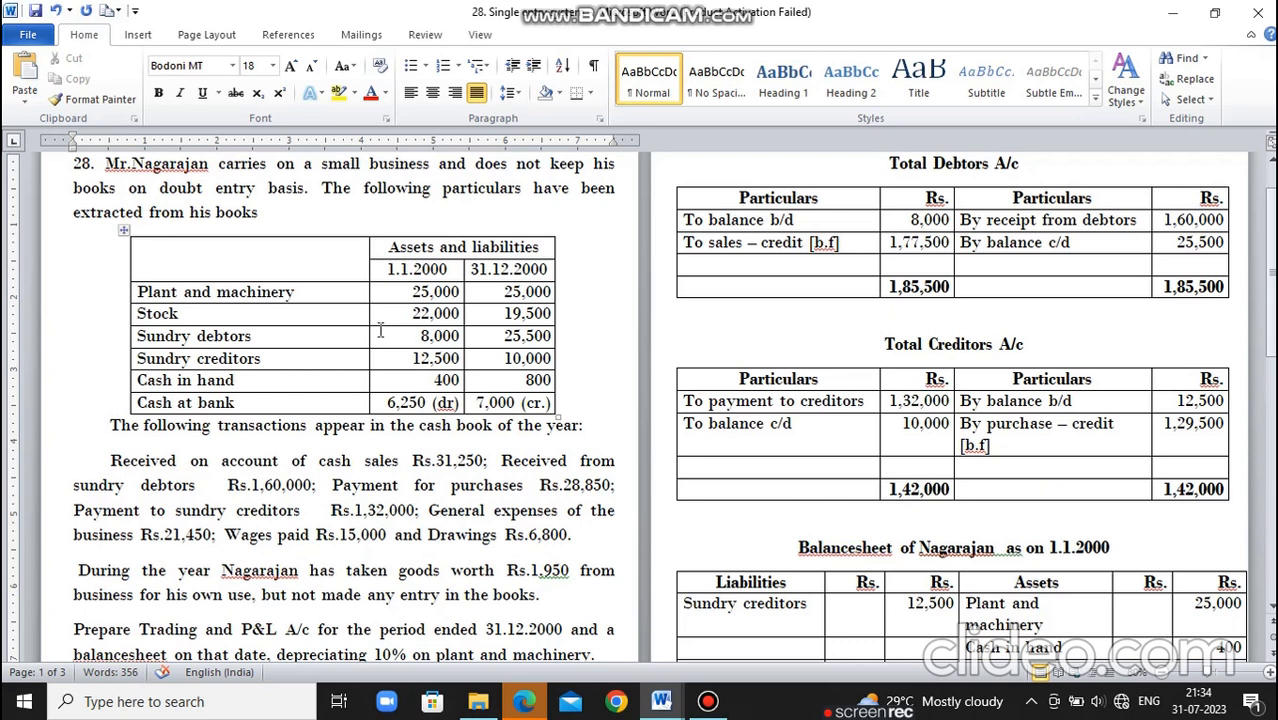
mouse_move(424, 368)
click(421, 358)
click(465, 360)
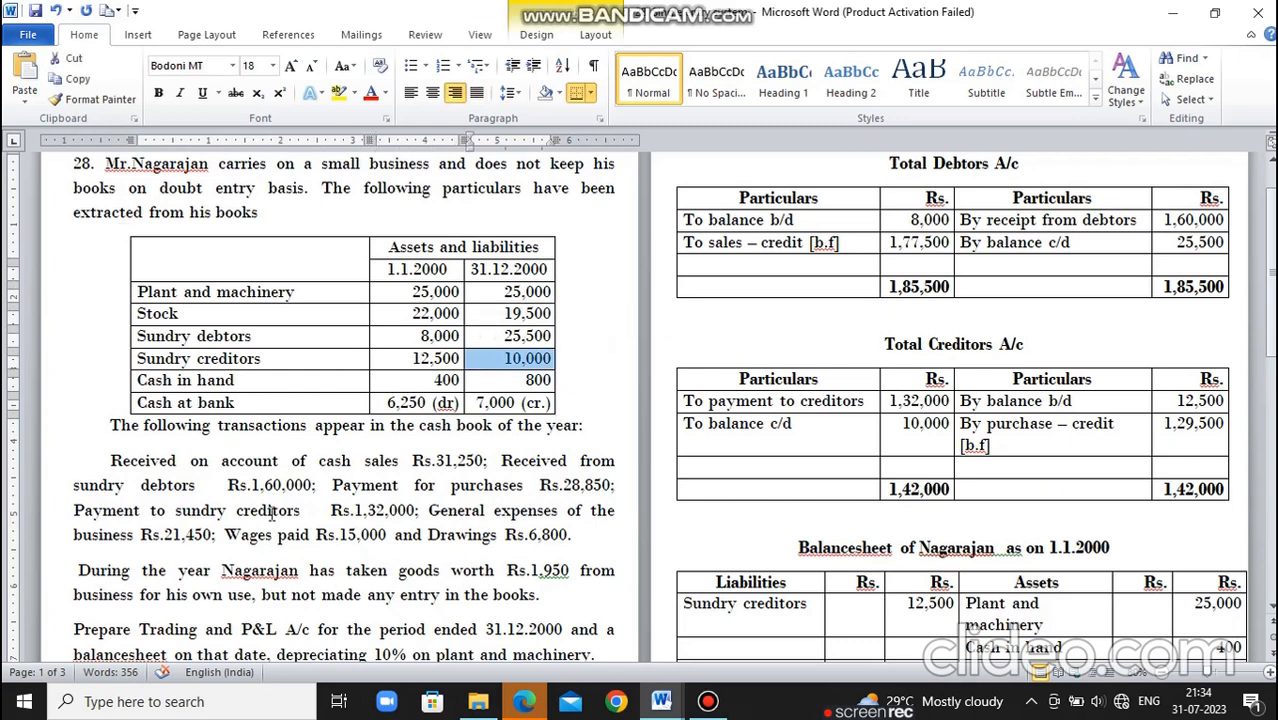
click(273, 510)
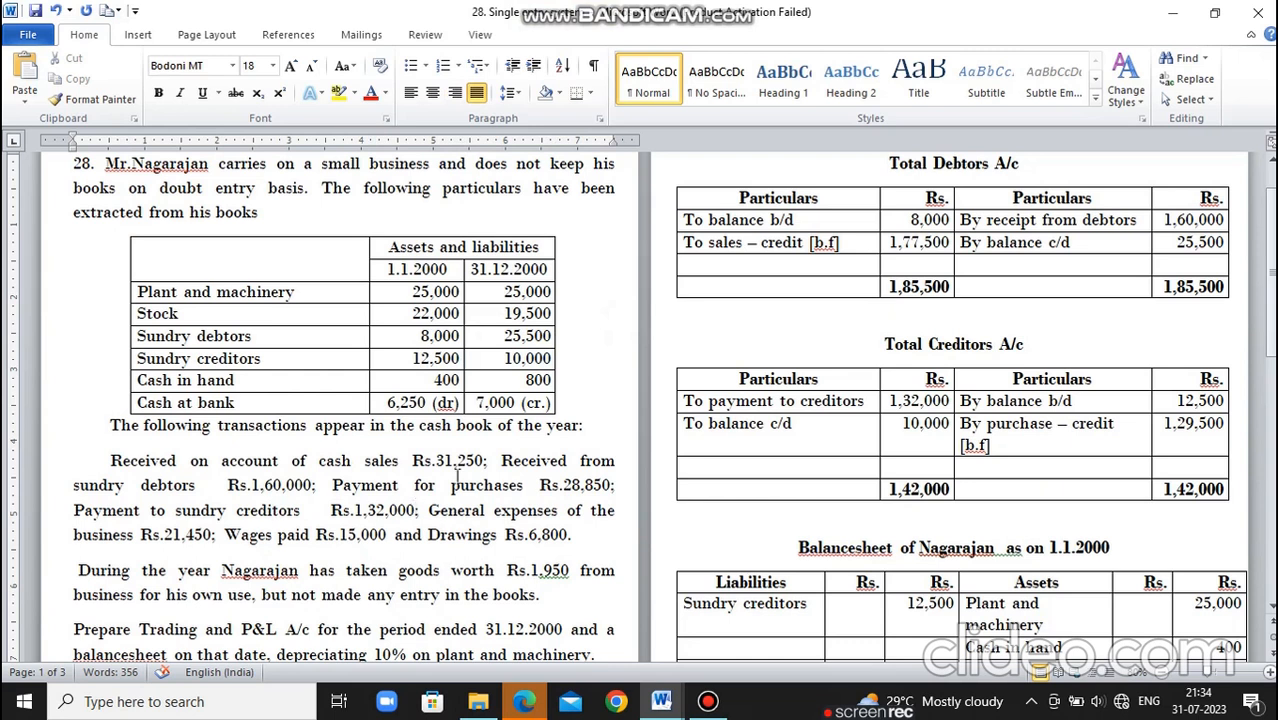
mouse_move(795, 205)
click(799, 222)
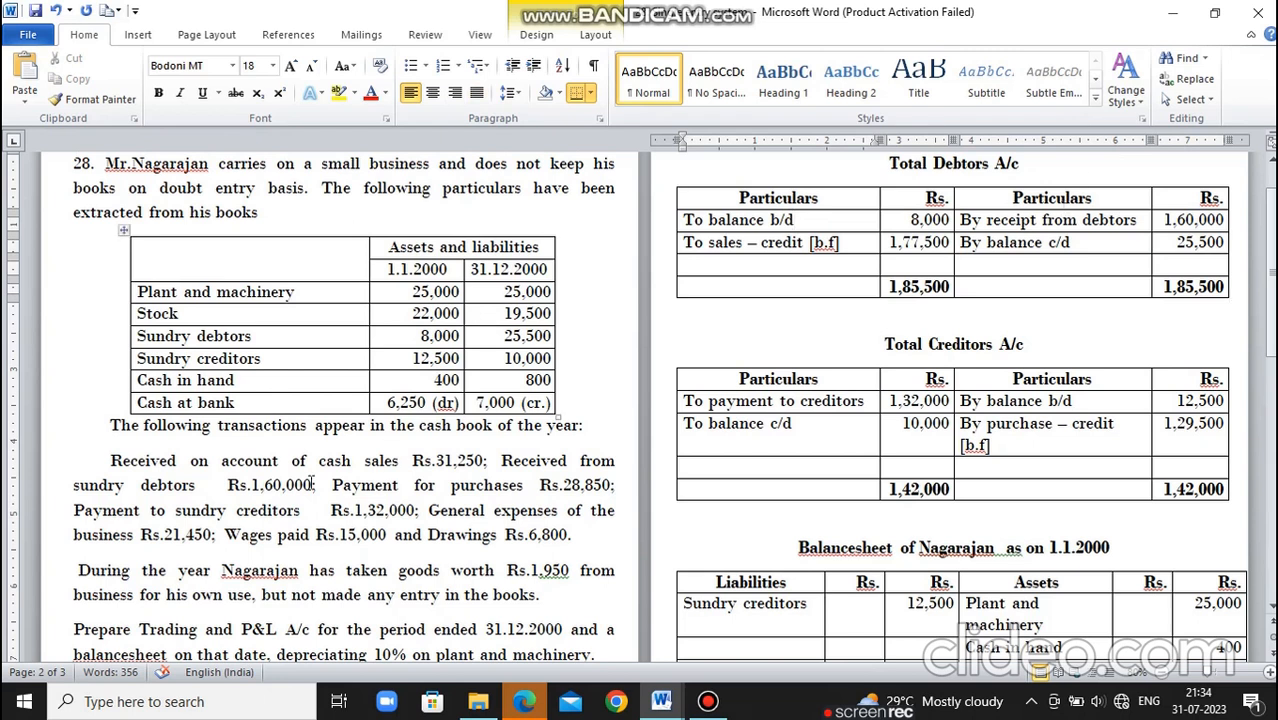
click(313, 484)
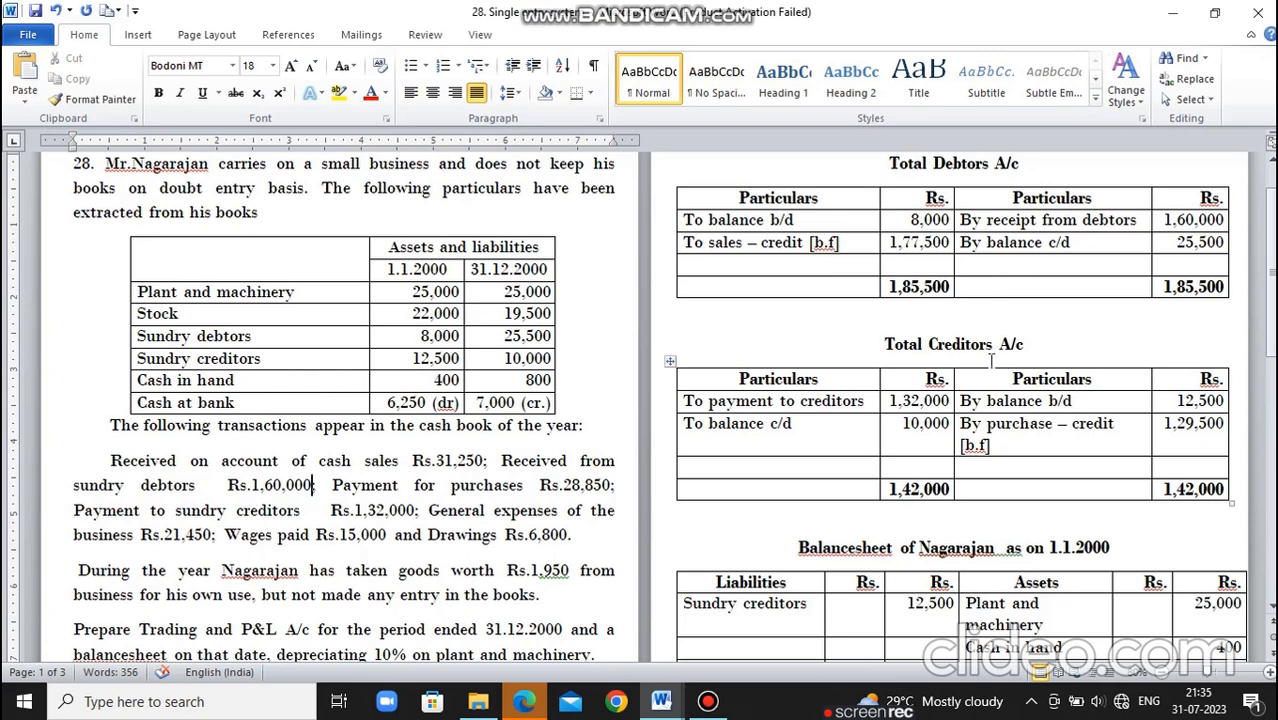
mouse_move(952, 435)
click(1070, 400)
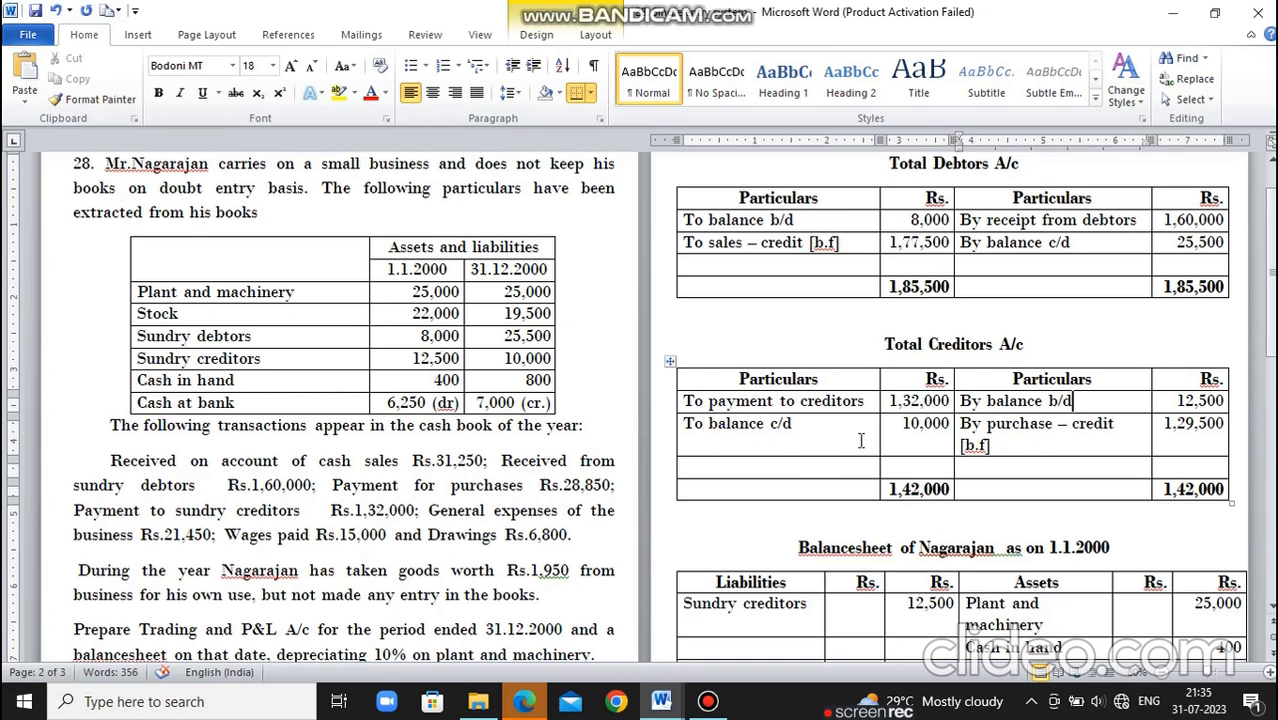
click(903, 428)
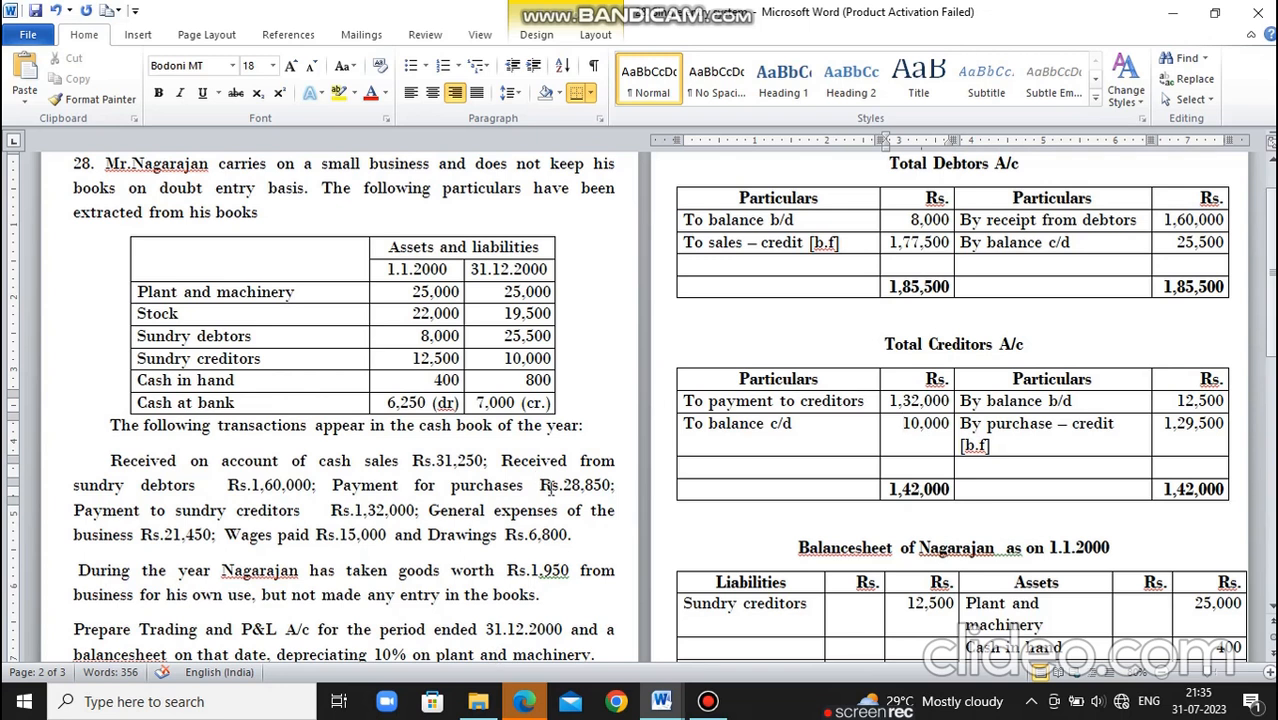
click(548, 485)
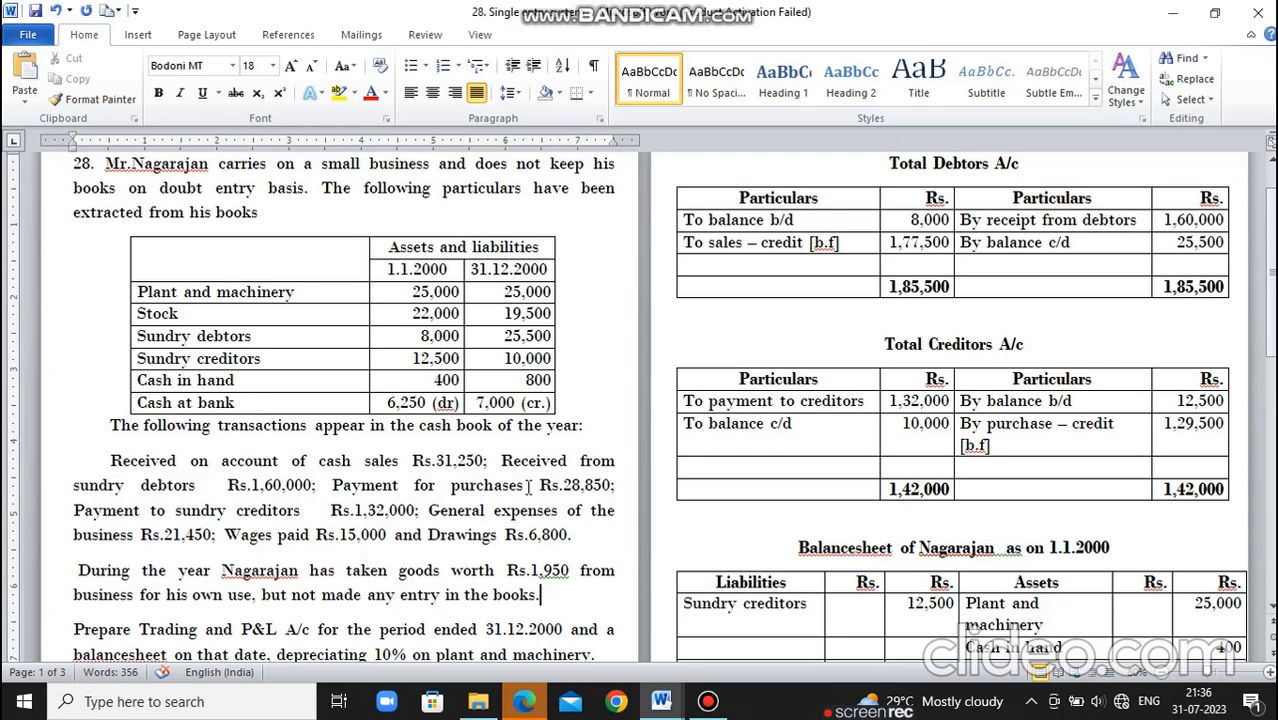
scroll(528, 485, down, 1)
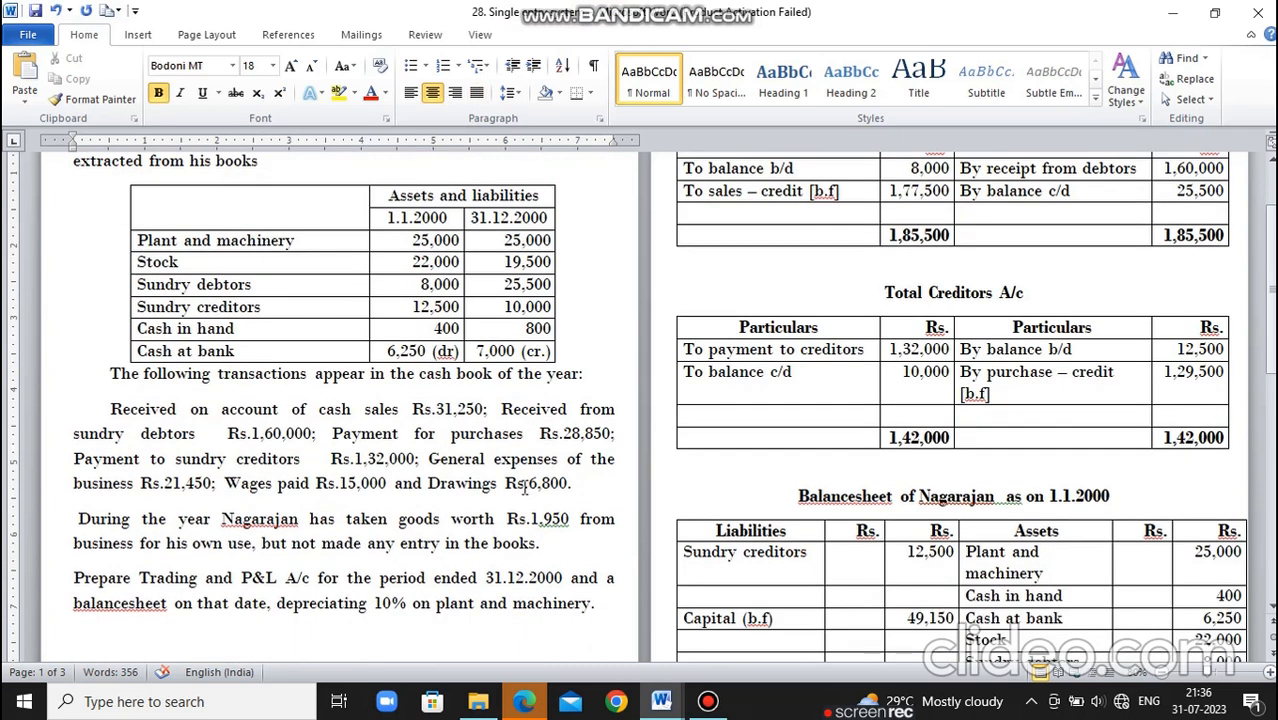
mouse_move(415, 335)
mouse_move(416, 282)
click(435, 243)
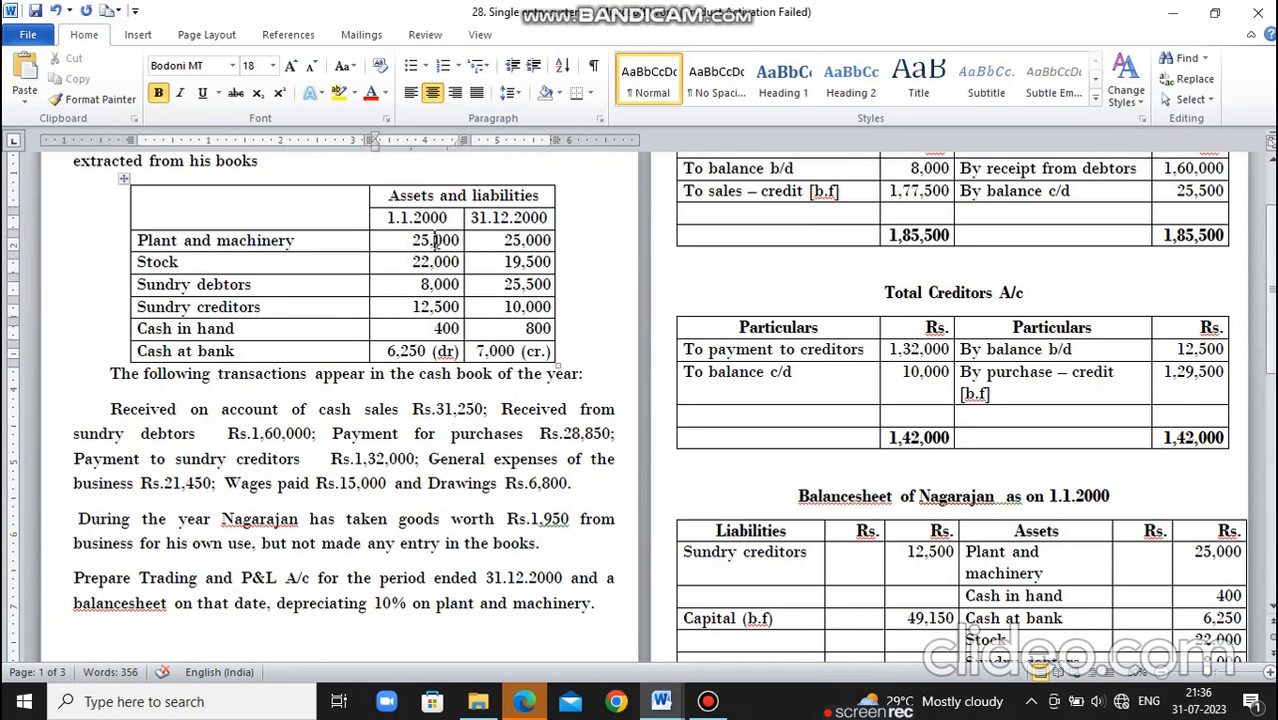
click(427, 351)
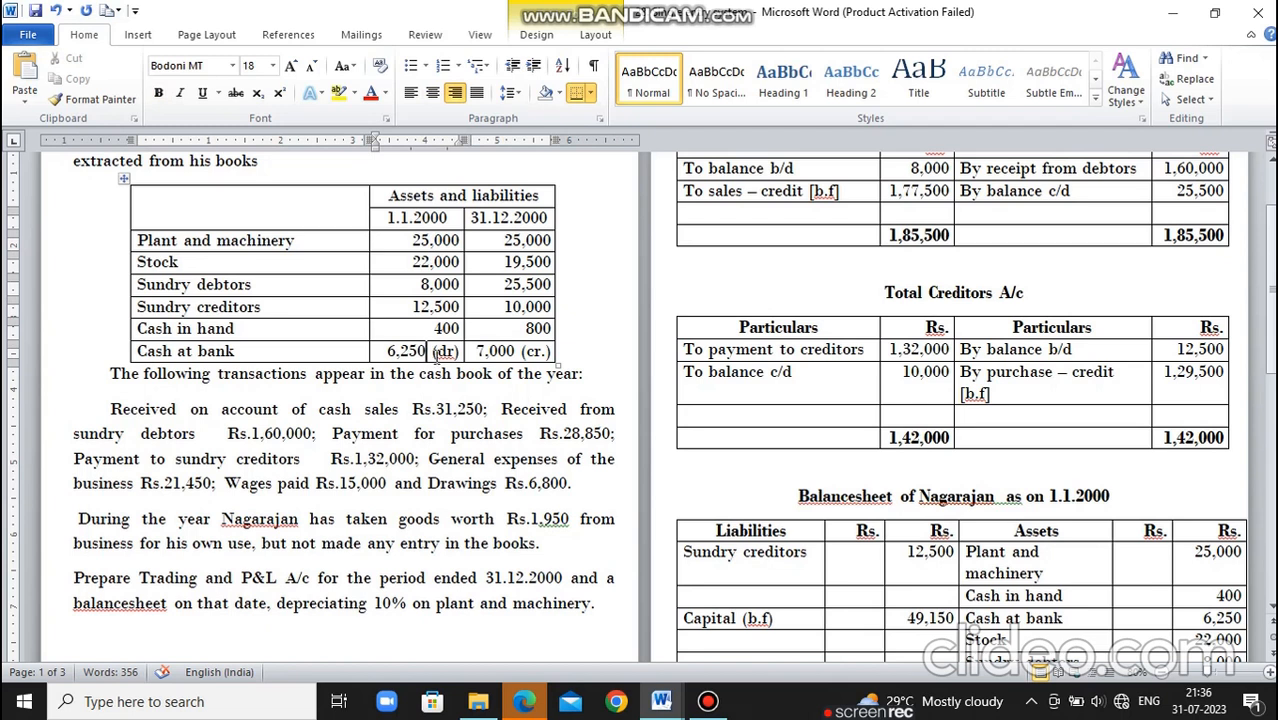
click(537, 352)
key(Down)
key(Down)
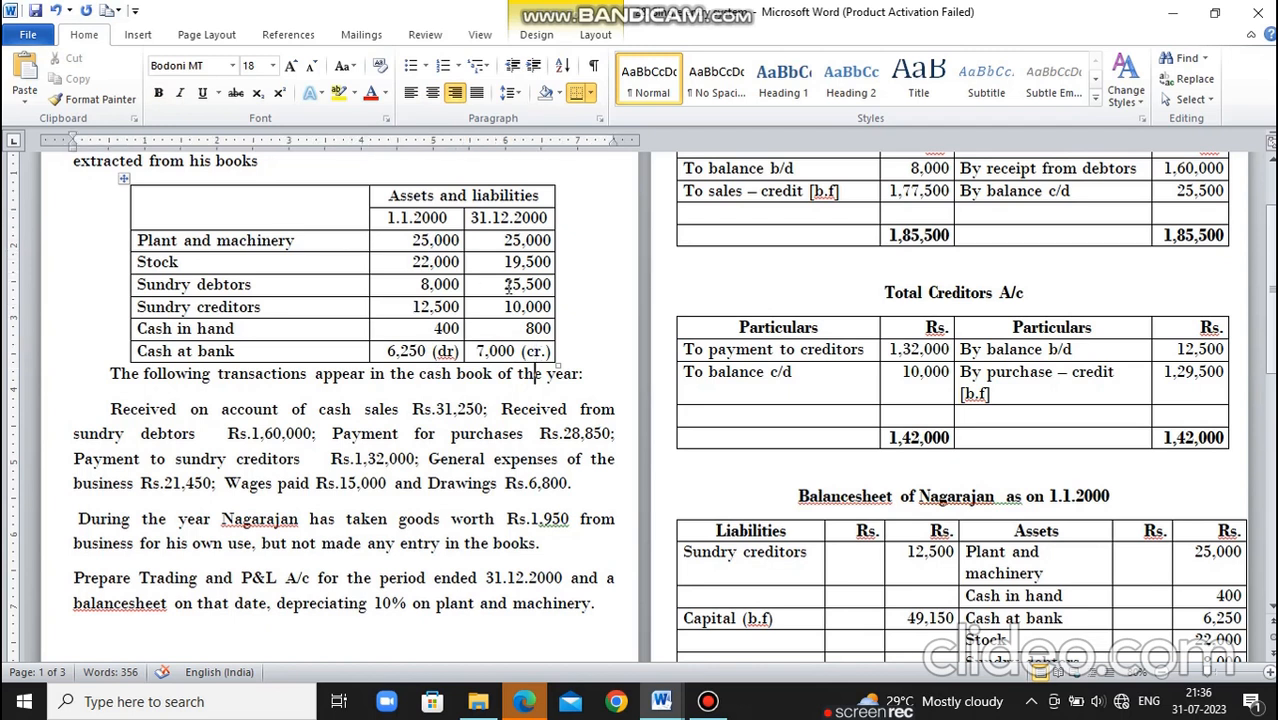
key(Down)
key(Down)
key(Down)
key(Down)
key(Down)
key(Down)
key(Down)
key(Down)
key(Down)
key(Down)
key(Down)
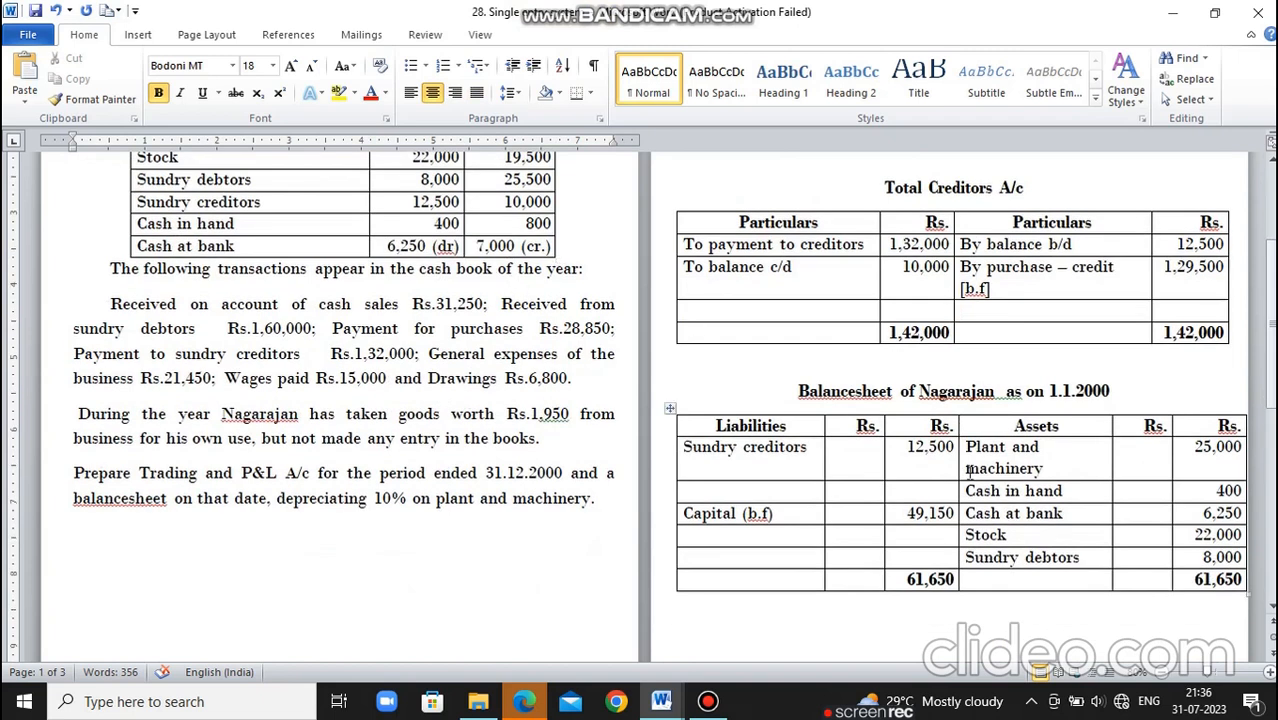
mouse_move(901, 515)
scroll(901, 515, down, 1)
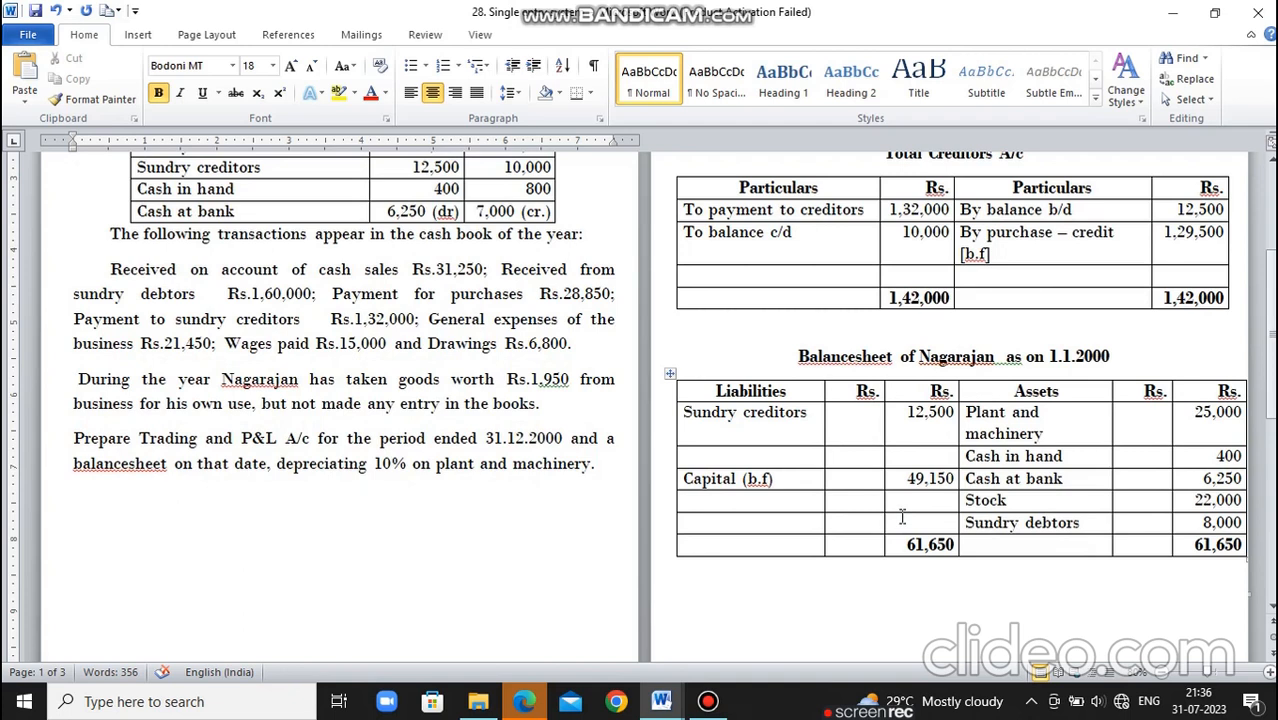
scroll(901, 515, down, 1)
scroll(901, 515, down, 5)
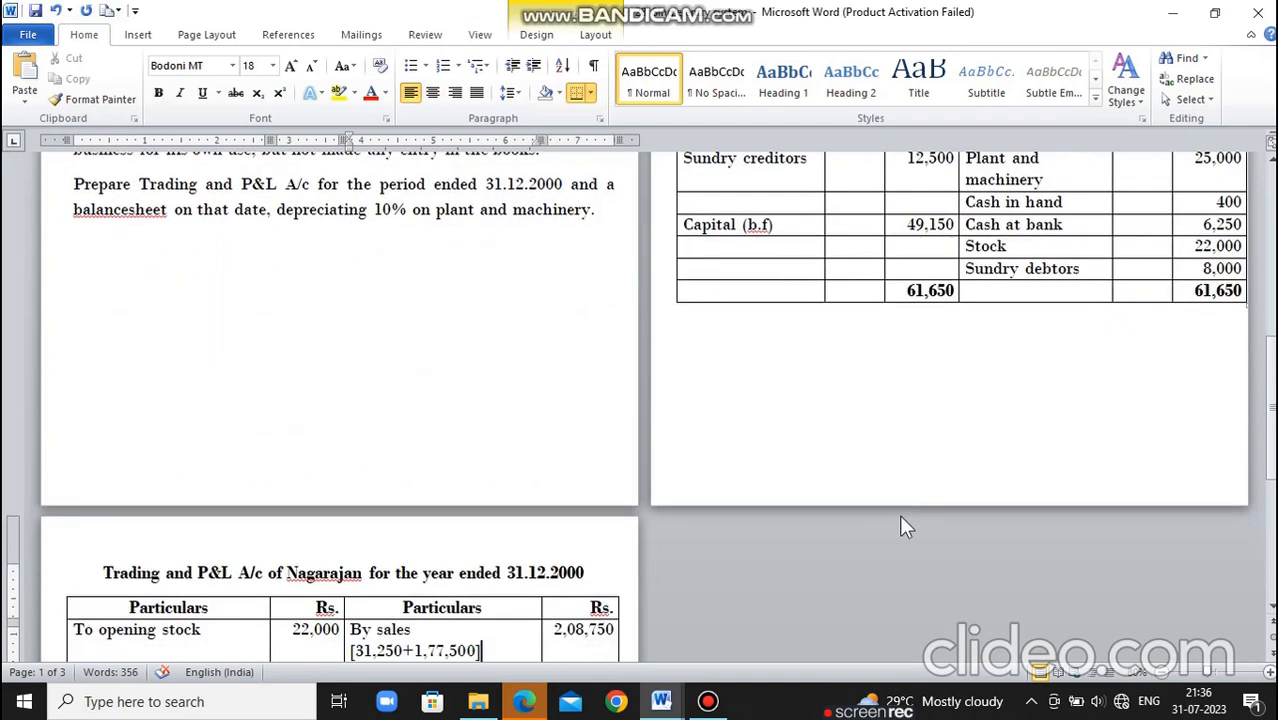
scroll(899, 514, down, 3)
scroll(899, 514, down, 2)
Review the opening stock 22,000 and cash sales figures against the Trading account's sales entry.
key(alt+Tab)
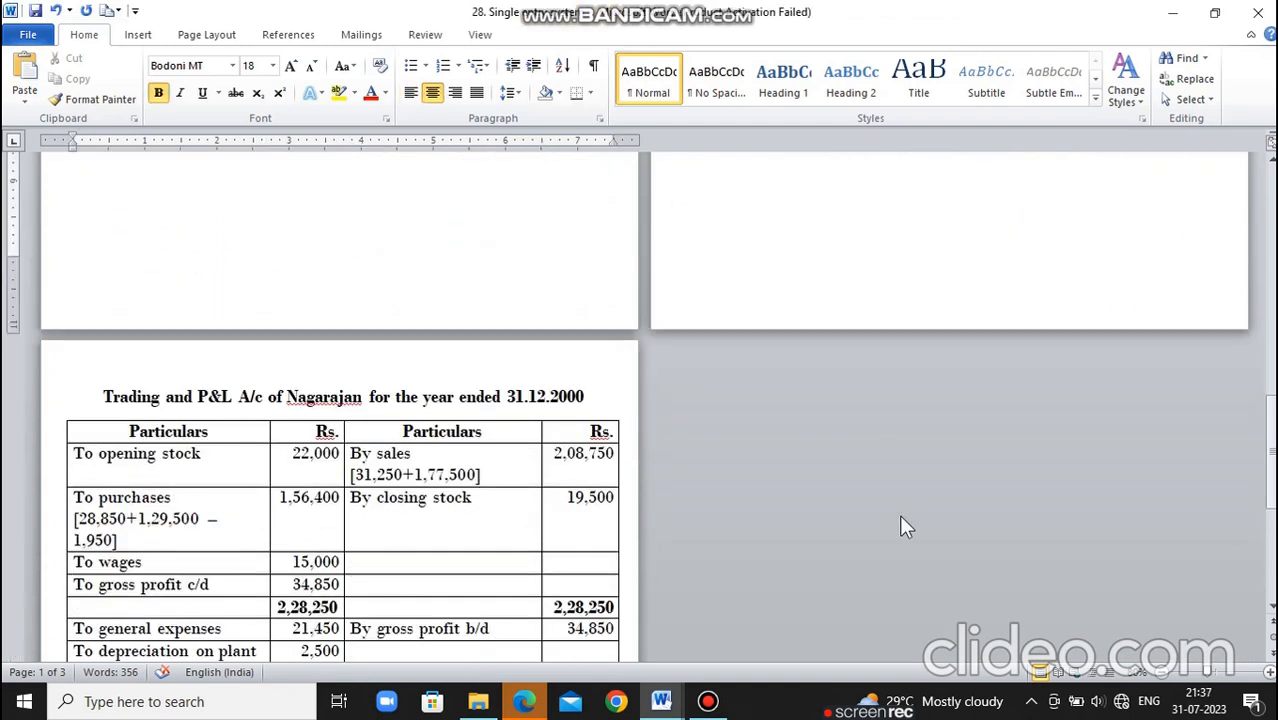
scroll(901, 516, up, 1)
key(alt+Tab)
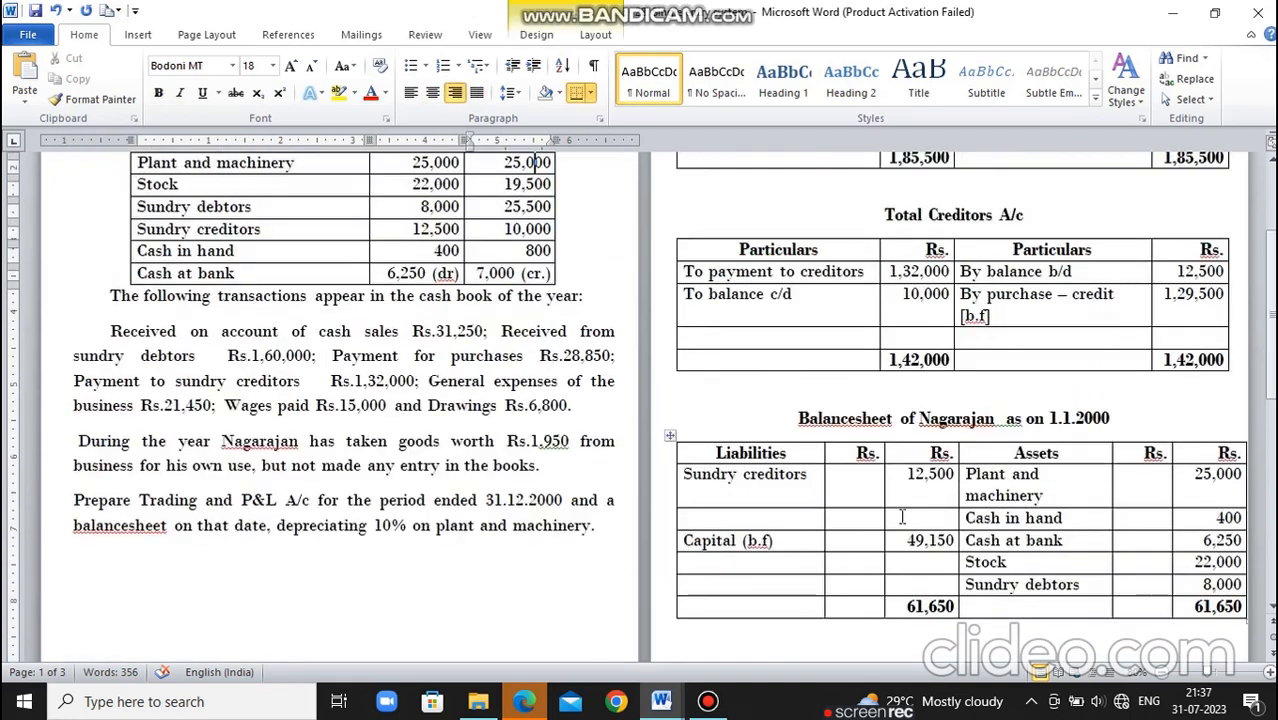
scroll(901, 516, up, 1)
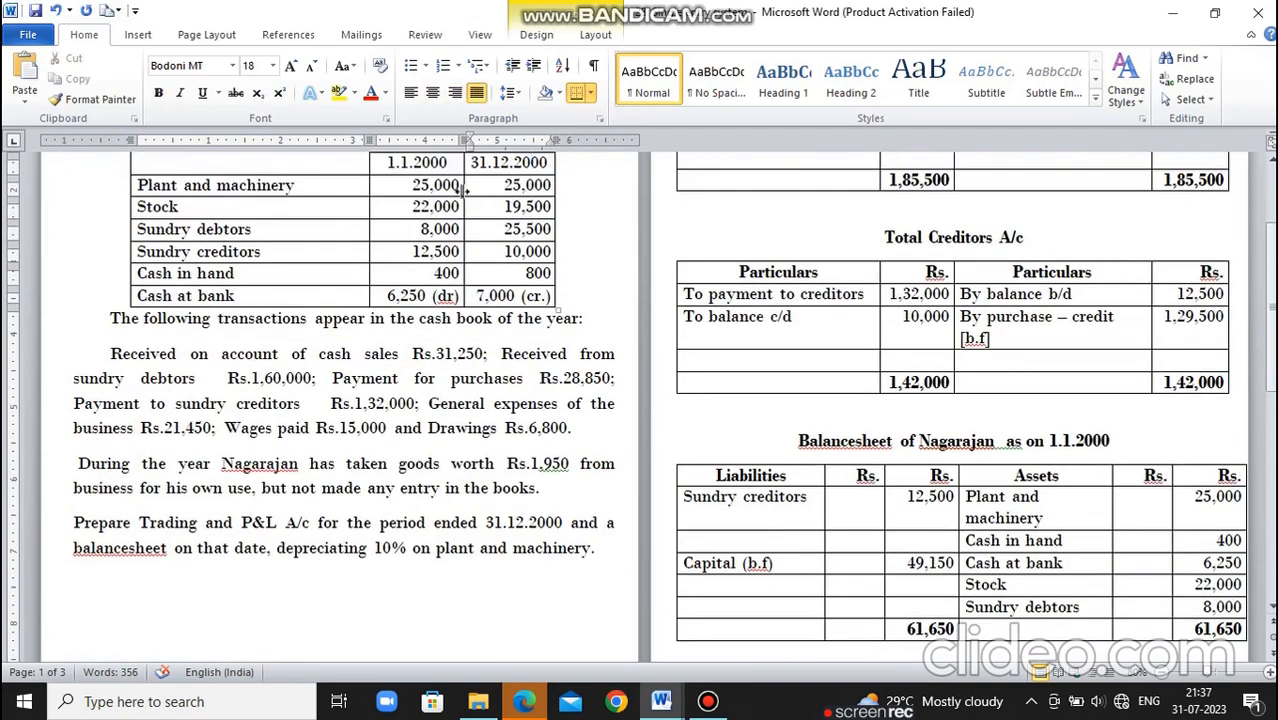
drag(434, 207, 505, 208)
click(504, 207)
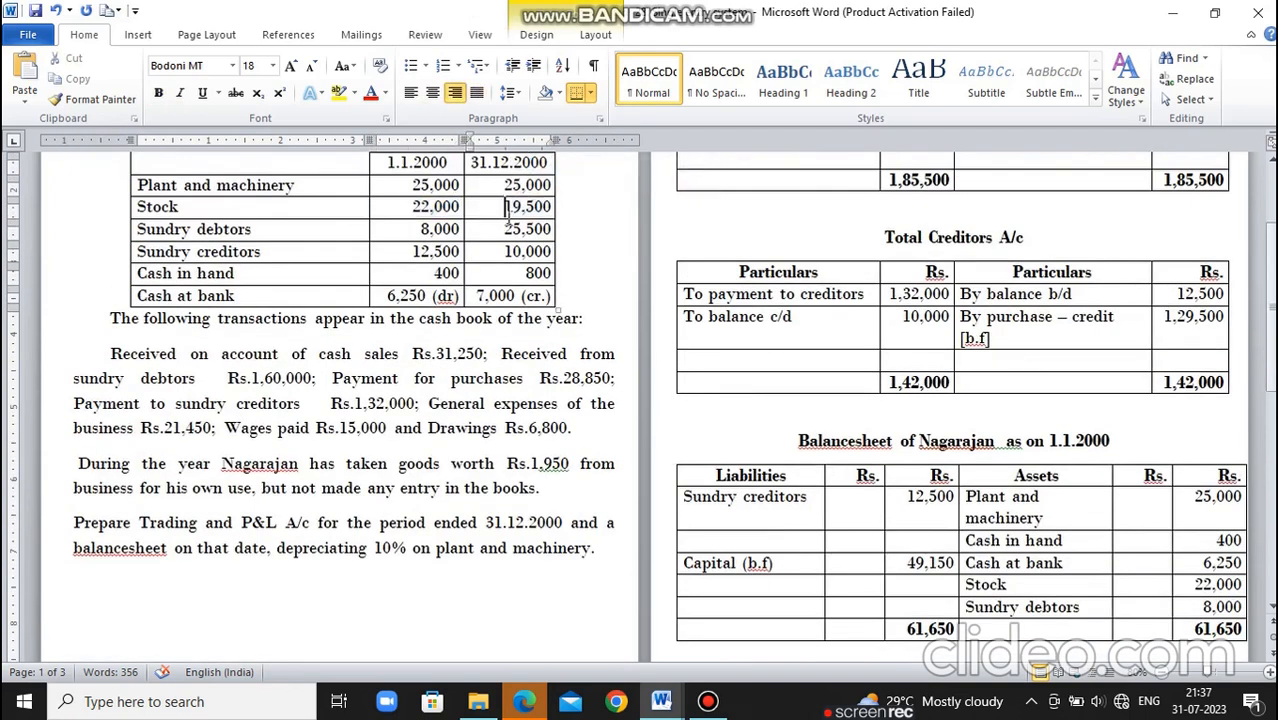
click(332, 357)
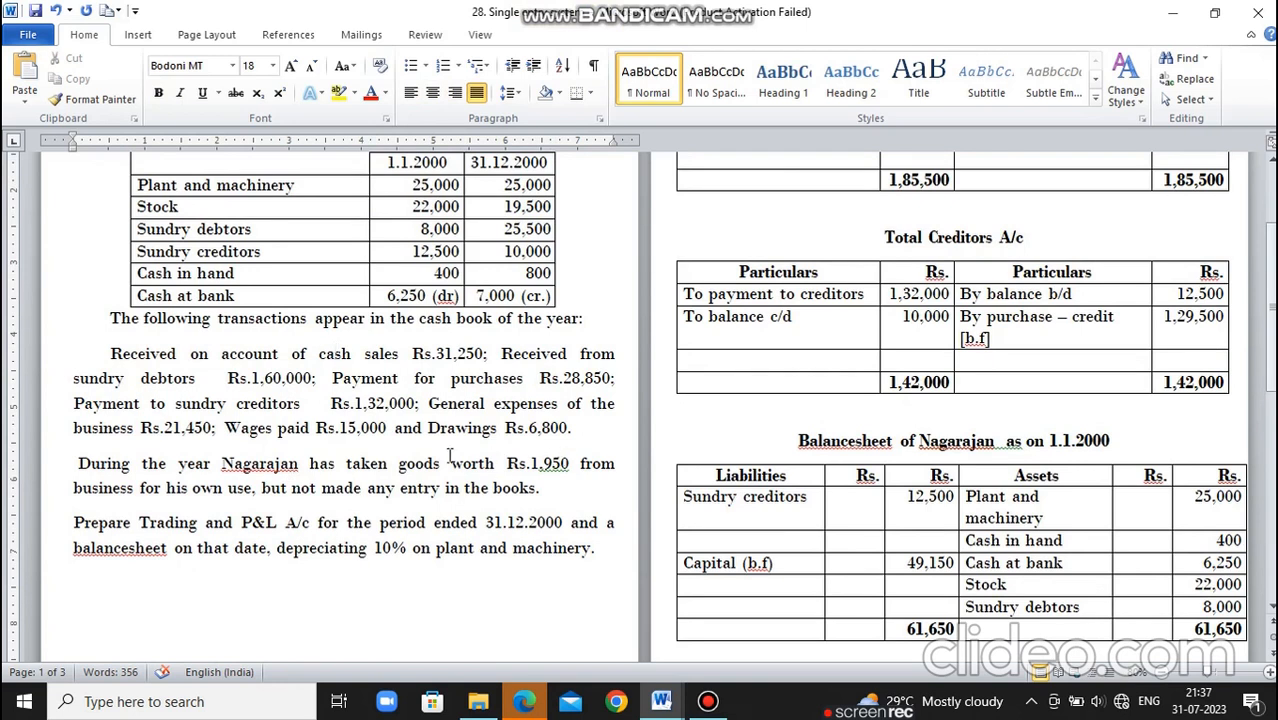
scroll(450, 455, down, 10)
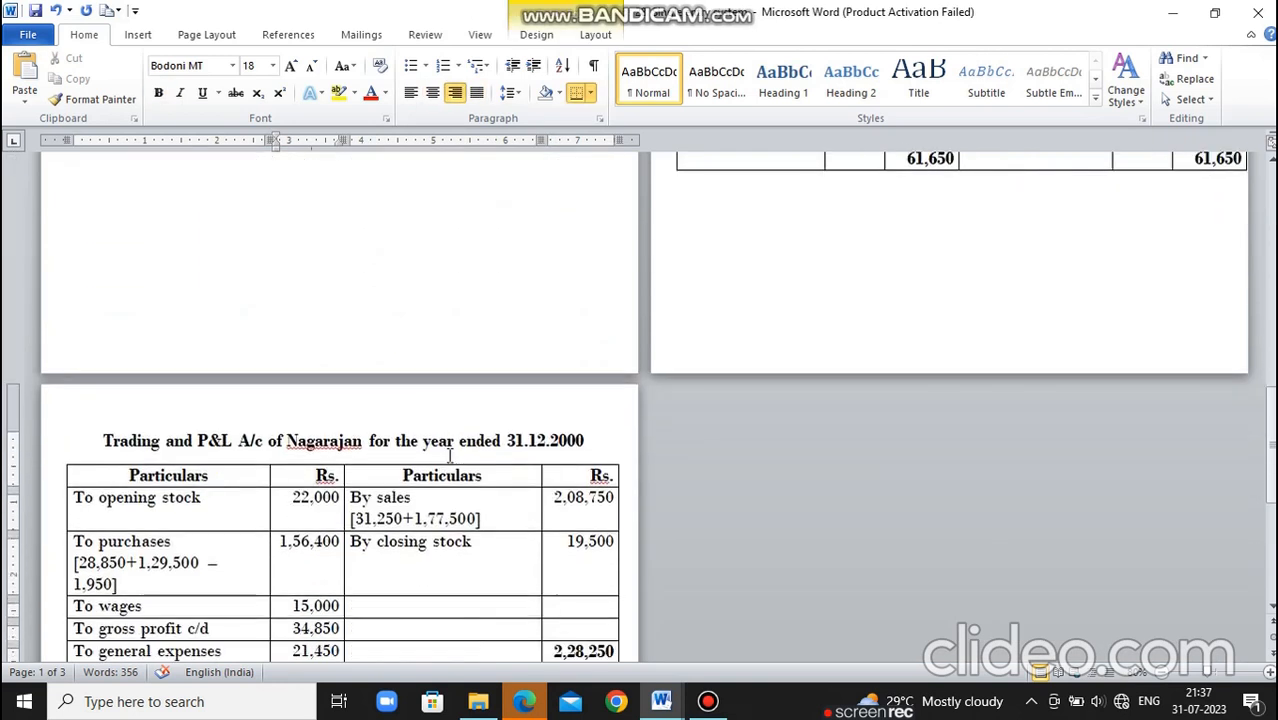
scroll(450, 455, down, 1)
scroll(448, 459, down, 1)
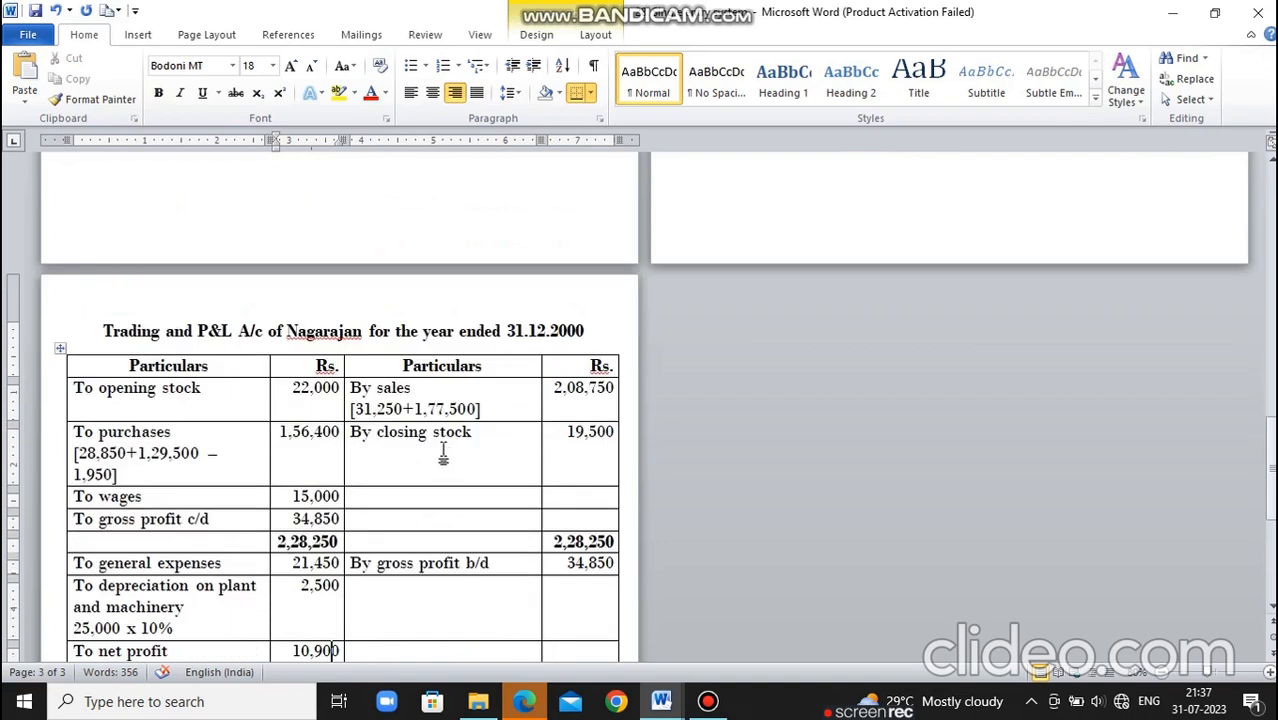
click(437, 398)
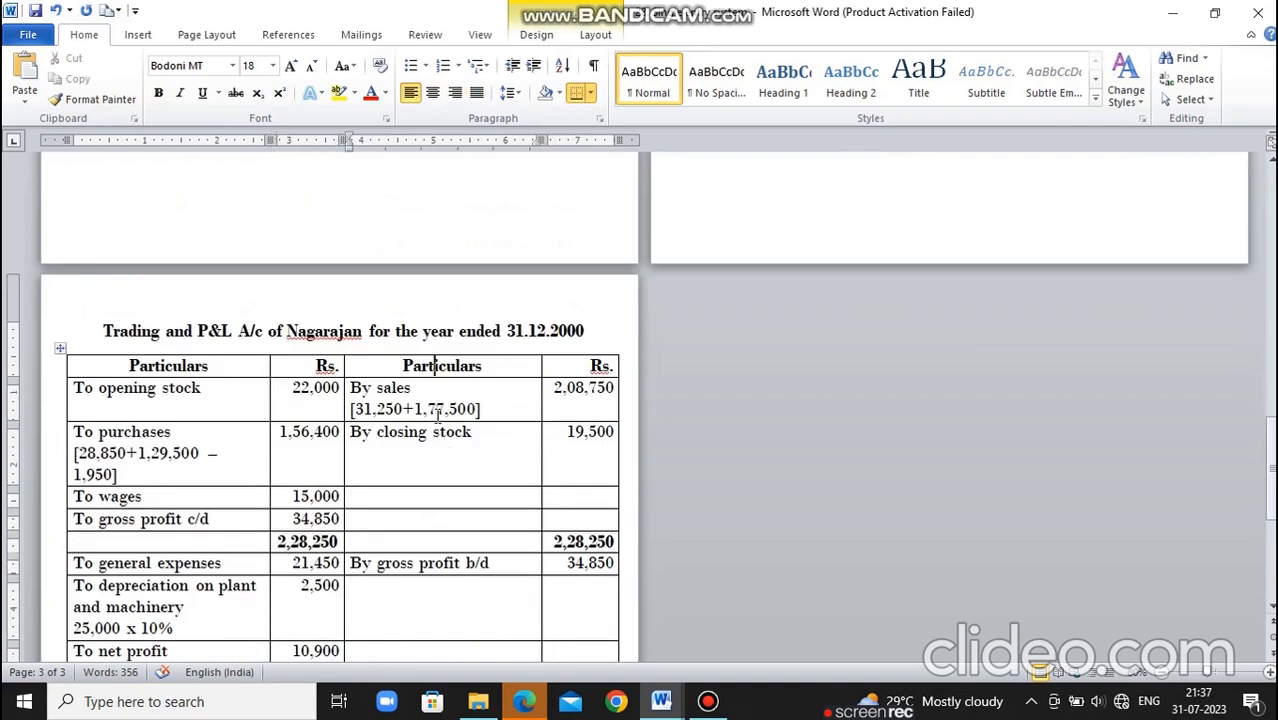
scroll(437, 415, up, 7)
scroll(437, 415, up, 3)
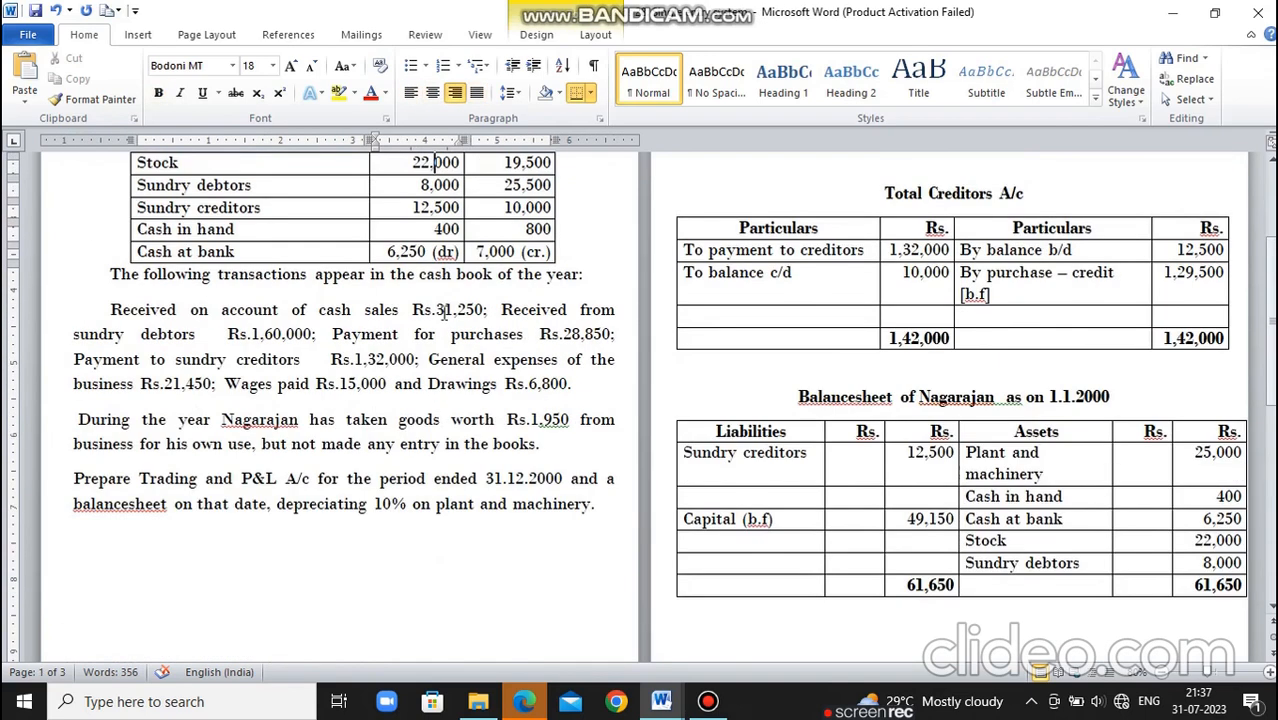
Check the payment for purchases figure in the problem against the Trading and P&L account.
click(445, 310)
key(Down)
key(Down)
key(Down)
key(Down)
key(Down)
key(Down)
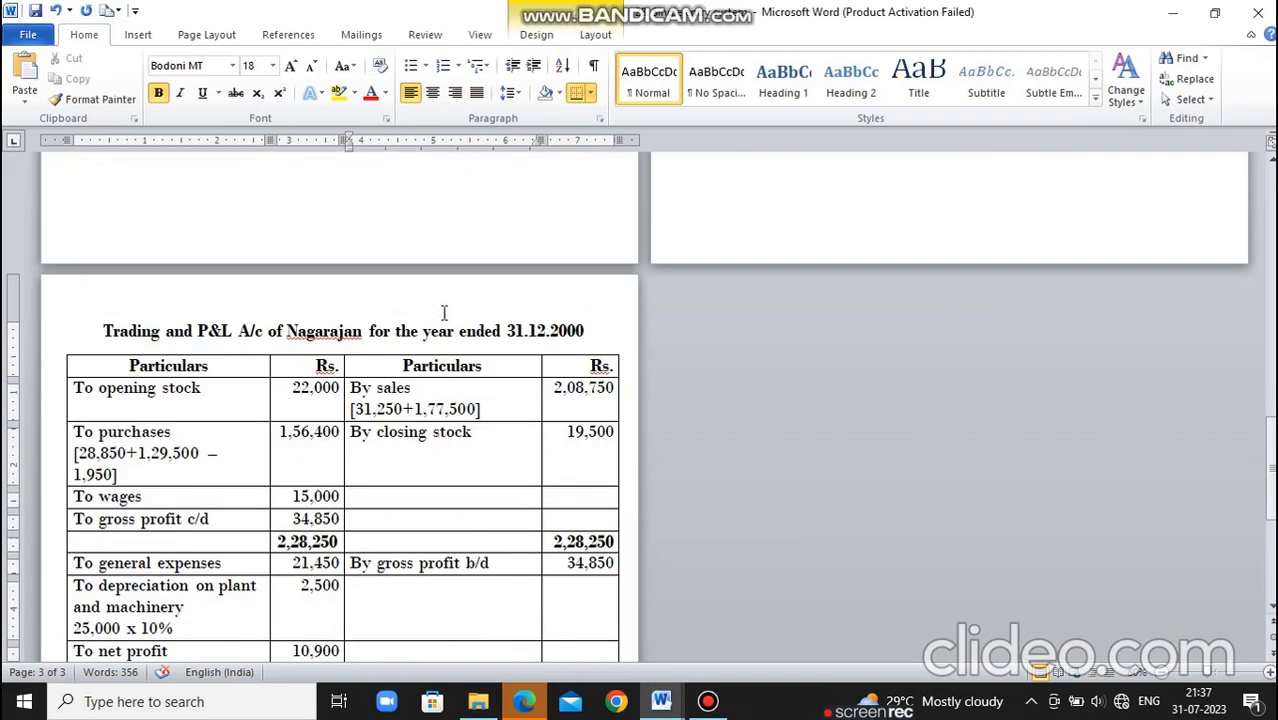
key(Up)
key(Up)
key(Up)
key(Up)
key(Up)
key(Up)
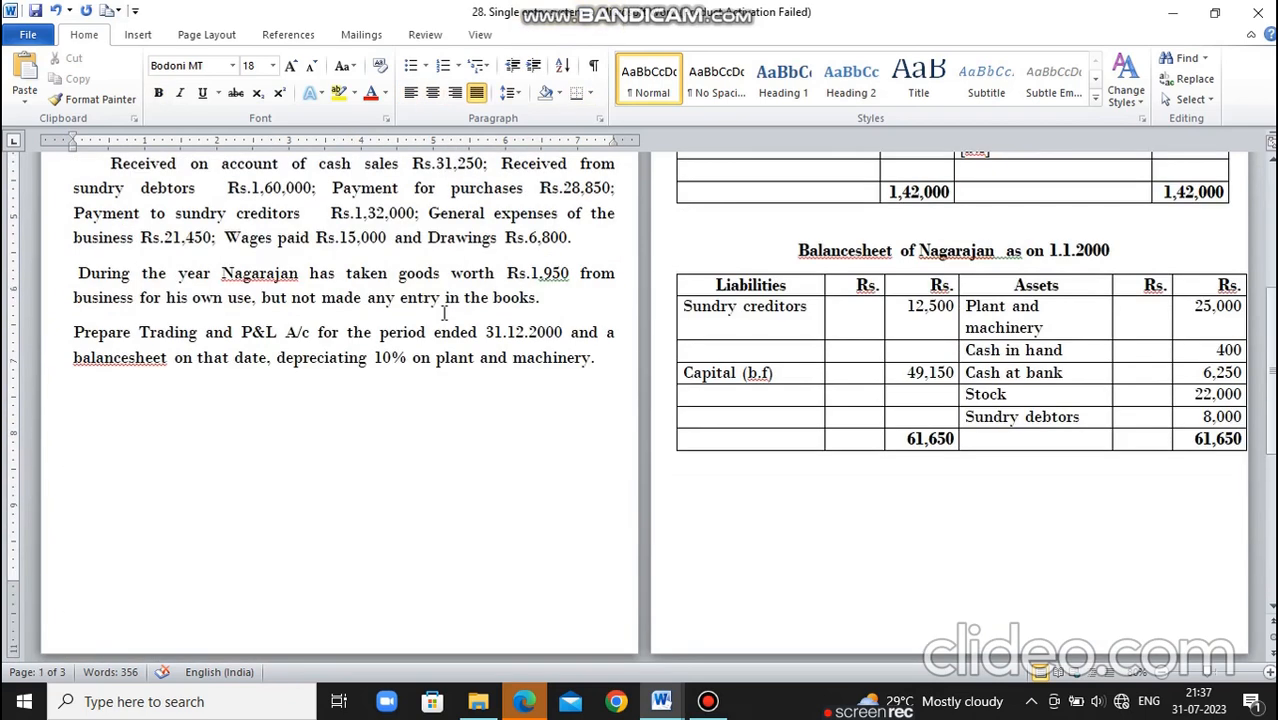
key(Up)
key(Up)
key(Up)
click(462, 189)
key(ctrl+End)
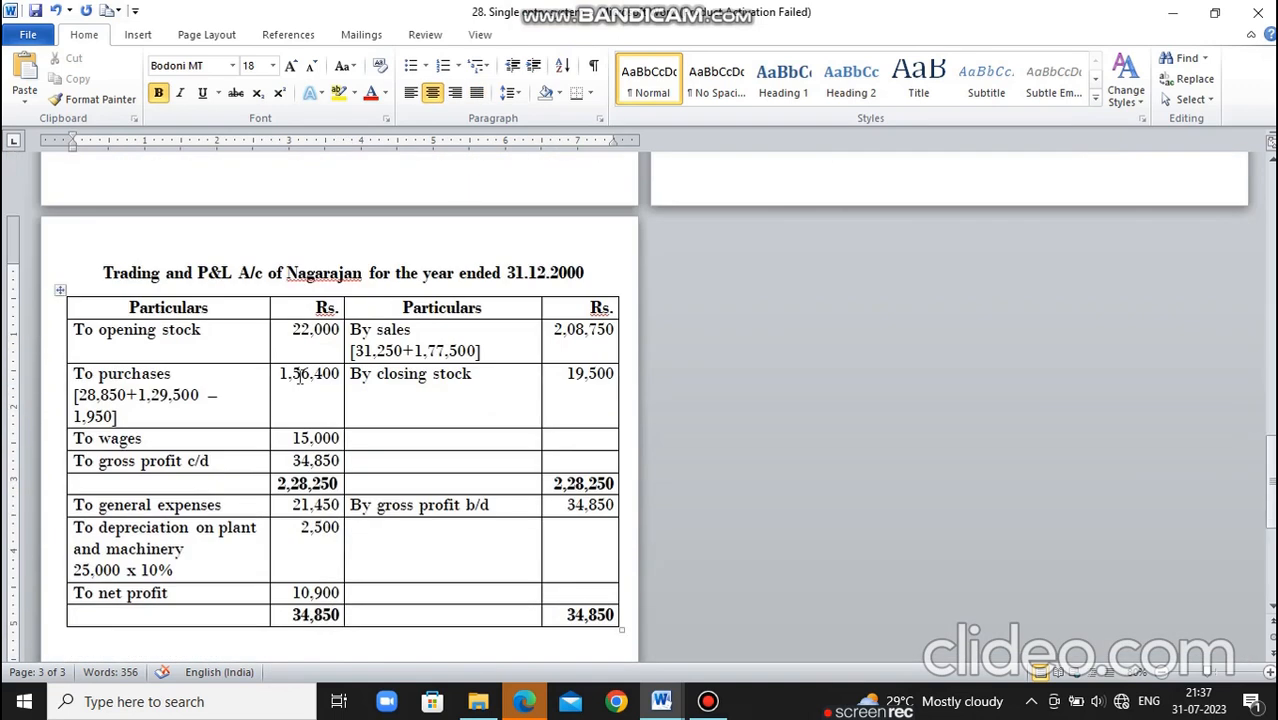
mouse_move(180, 395)
key(Up)
key(Up)
key(Up)
key(Up)
key(Up)
key(Up)
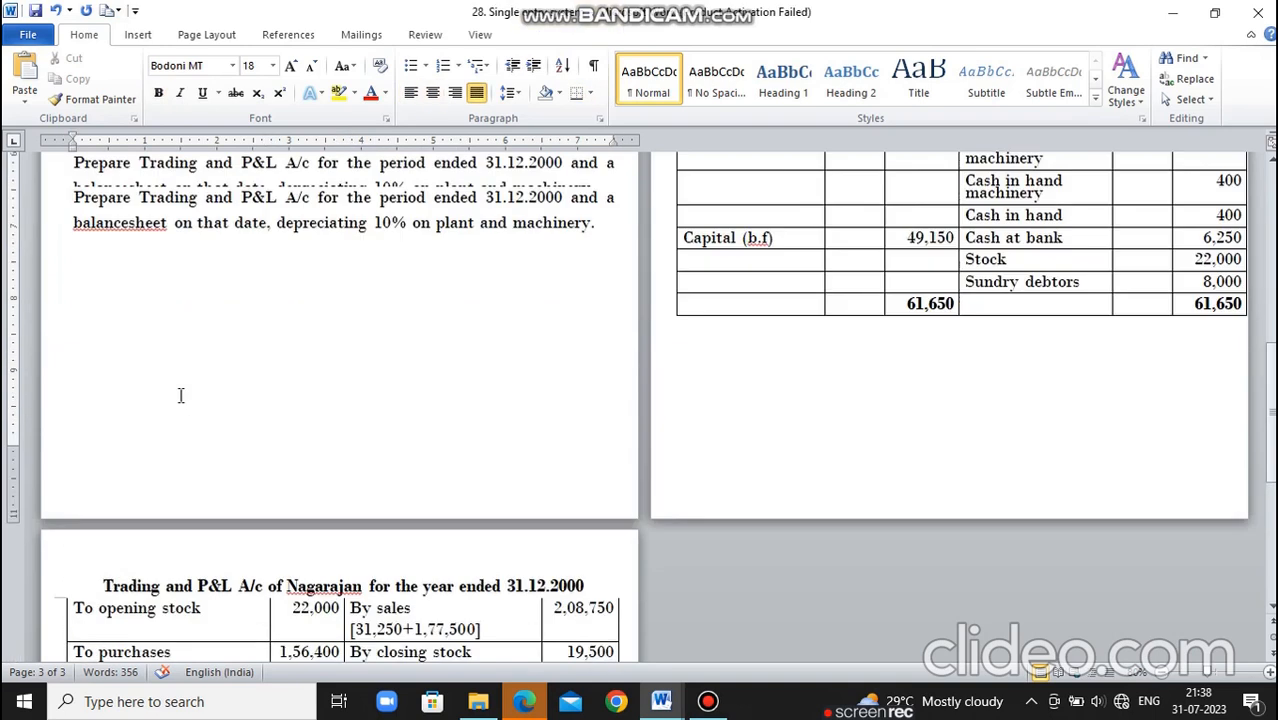
key(Up)
key(Up)
key(Up)
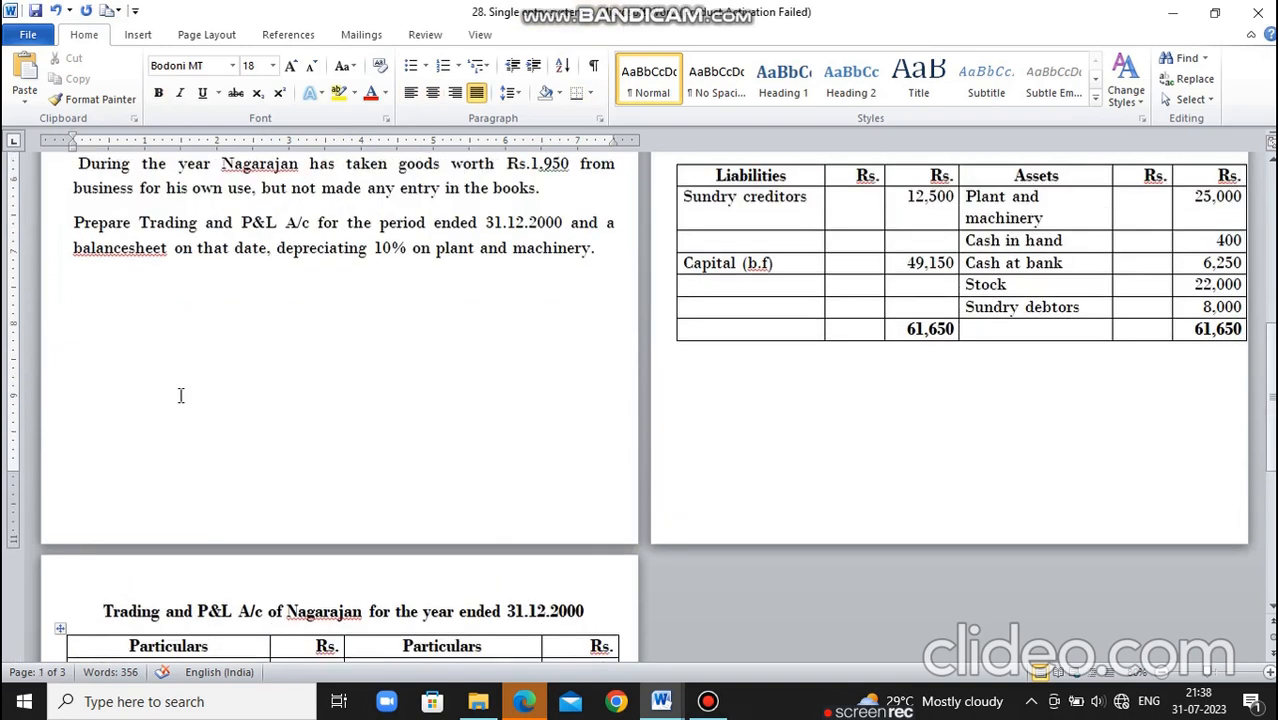
Review the Trading account rows down to gross profit 34,850 and net profit 10,900.
key(Down)
key(Down)
key(Down)
key(Down)
key(Down)
key(Down)
key(Down)
key(Down)
key(Down)
key(Down)
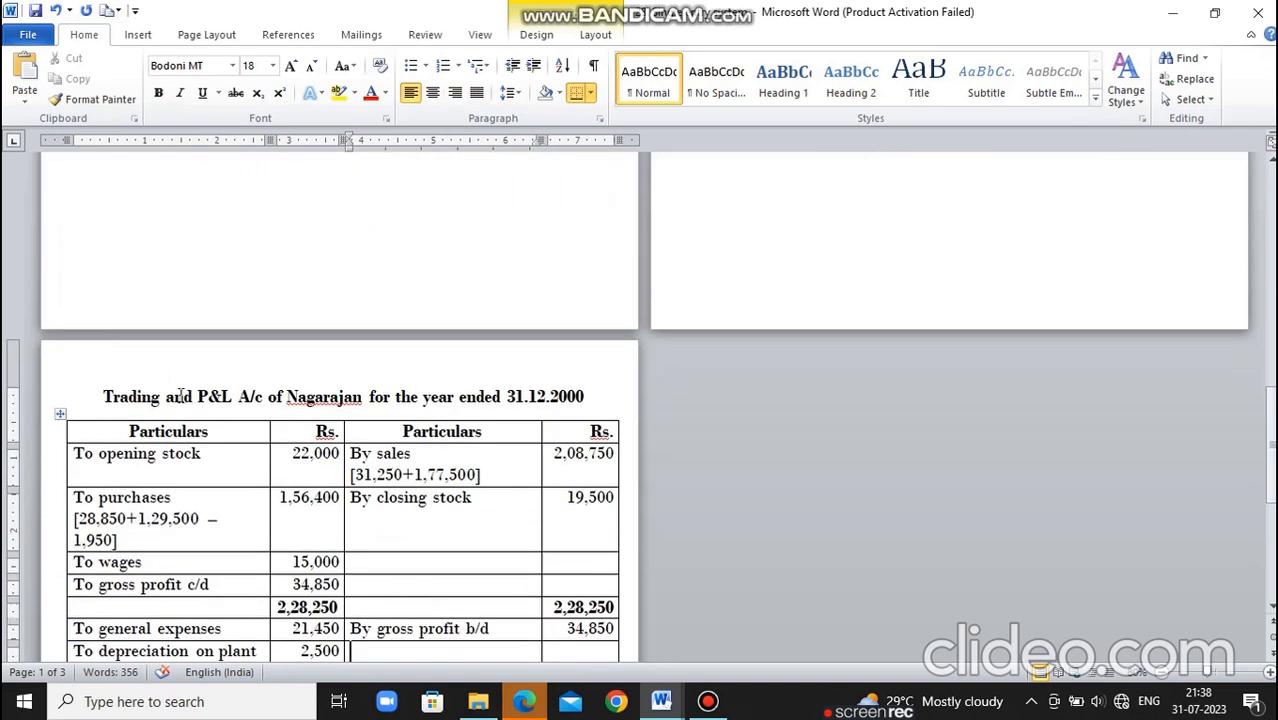
key(Down)
key(Down)
key(Down)
key(Down)
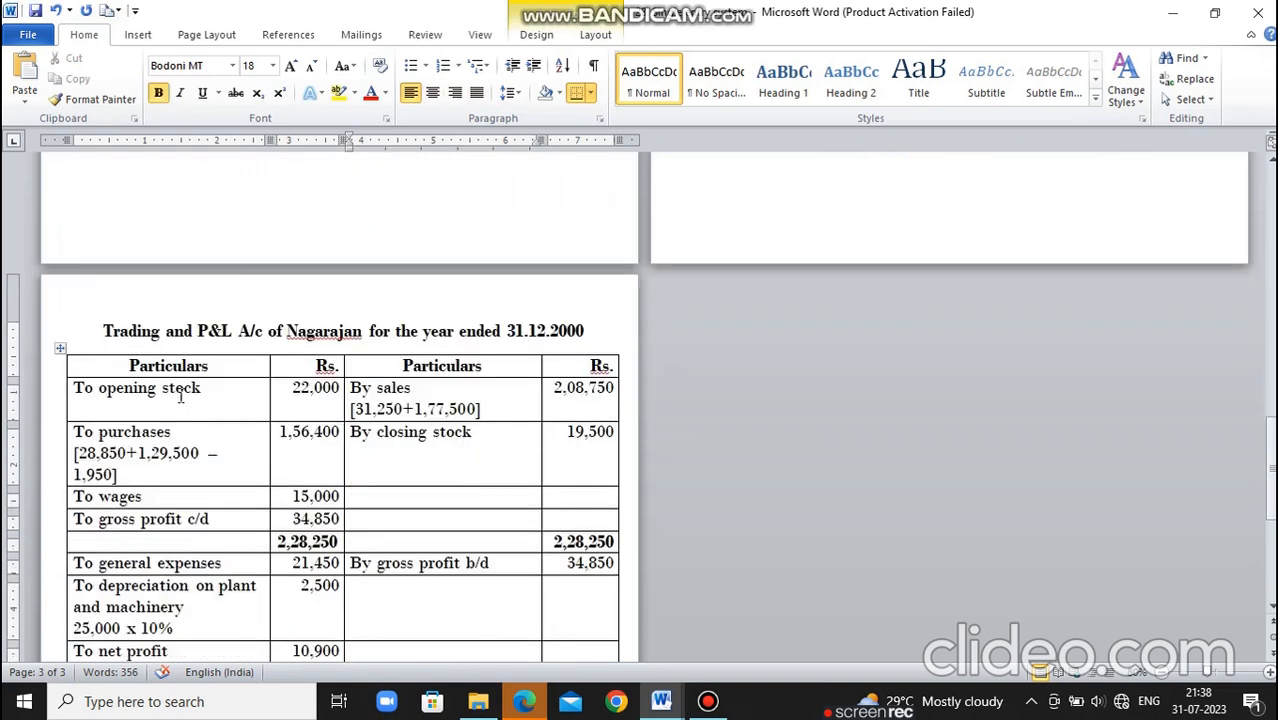
click(128, 496)
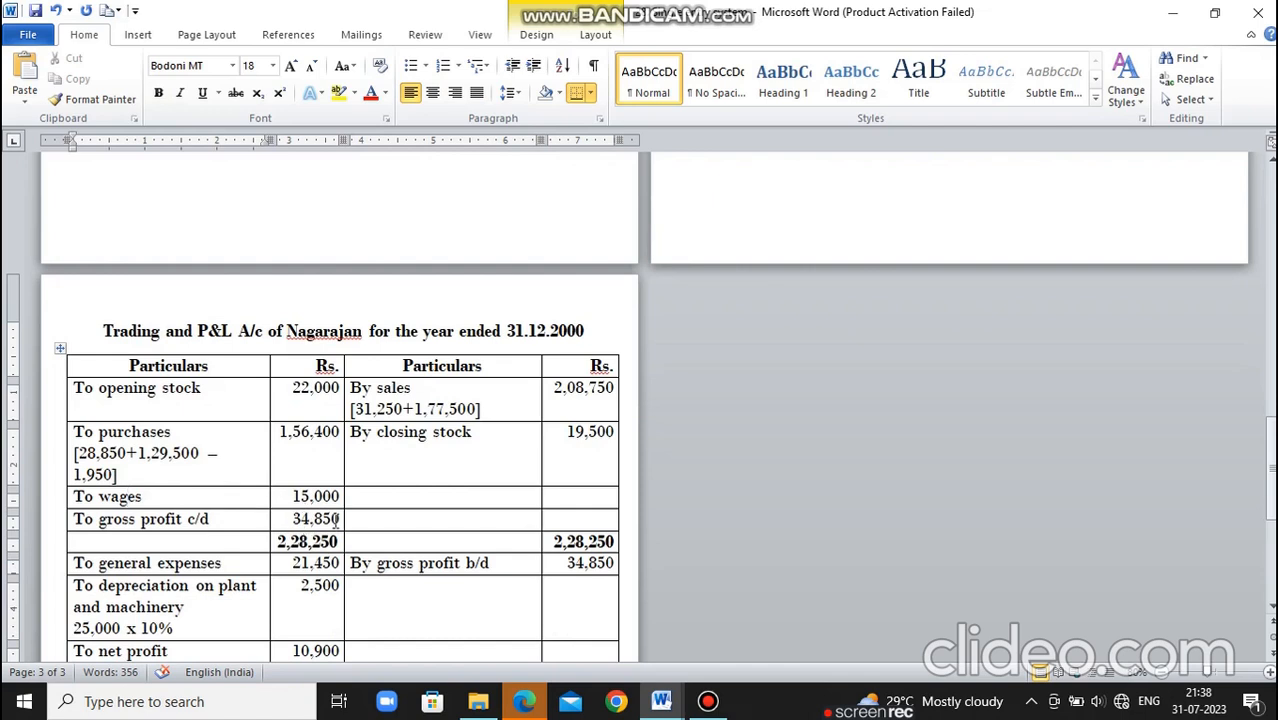
click(336, 519)
key(Down)
key(Down)
key(Down)
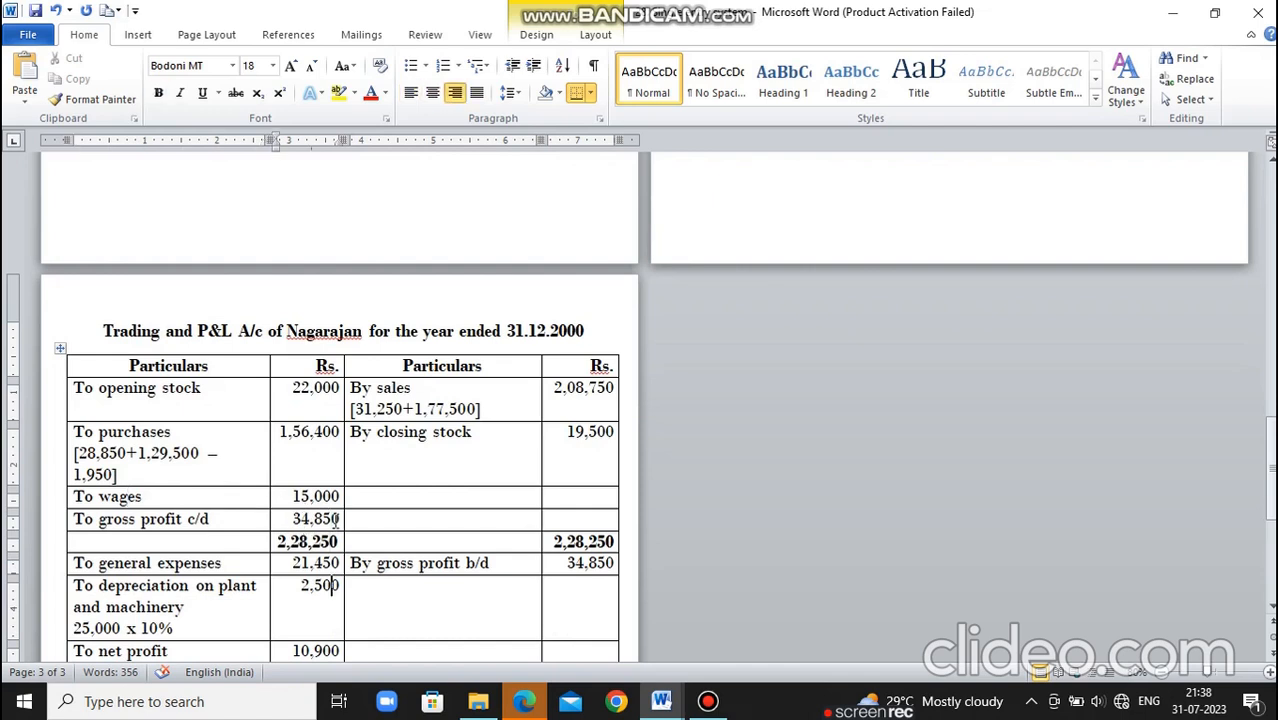
key(Down)
key(Down)
key(Down)
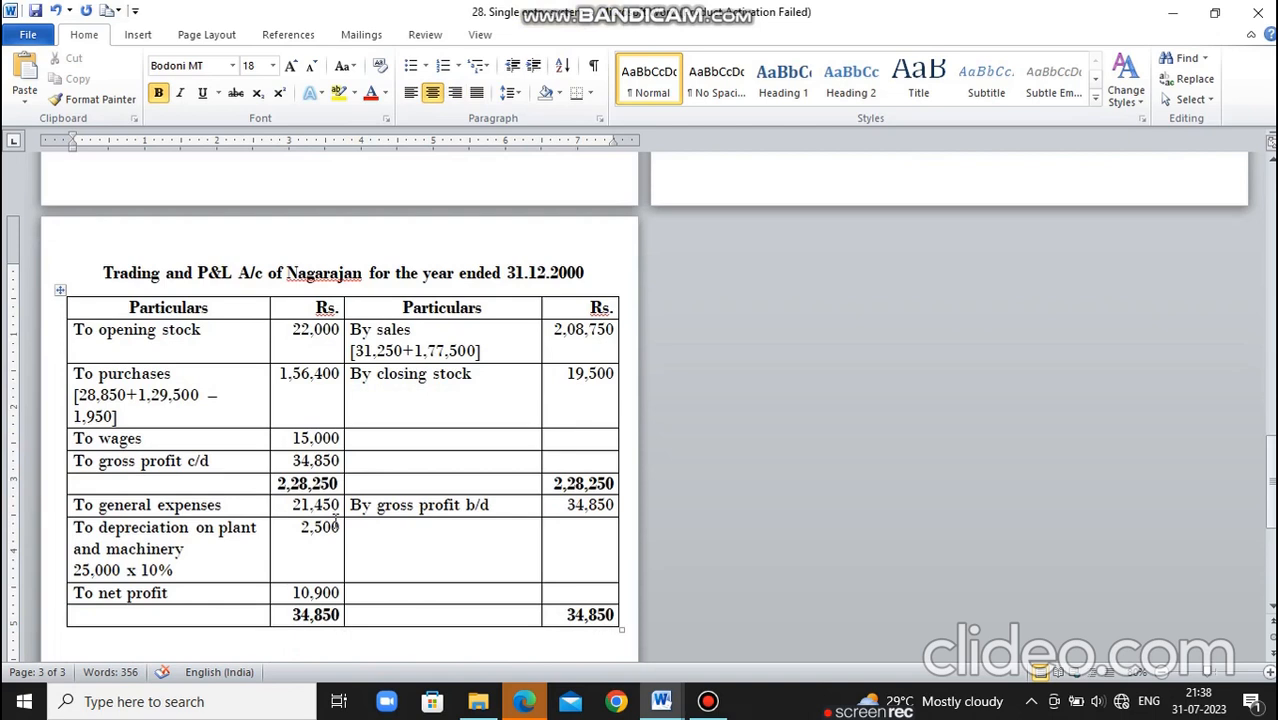
Recheck the opening table, then point out depreciation 2,500 and move down to the closing balance sheet.
key(Up)
key(Up)
key(Up)
key(Up)
key(Up)
key(Up)
key(Up)
key(Up)
key(Up)
key(Up)
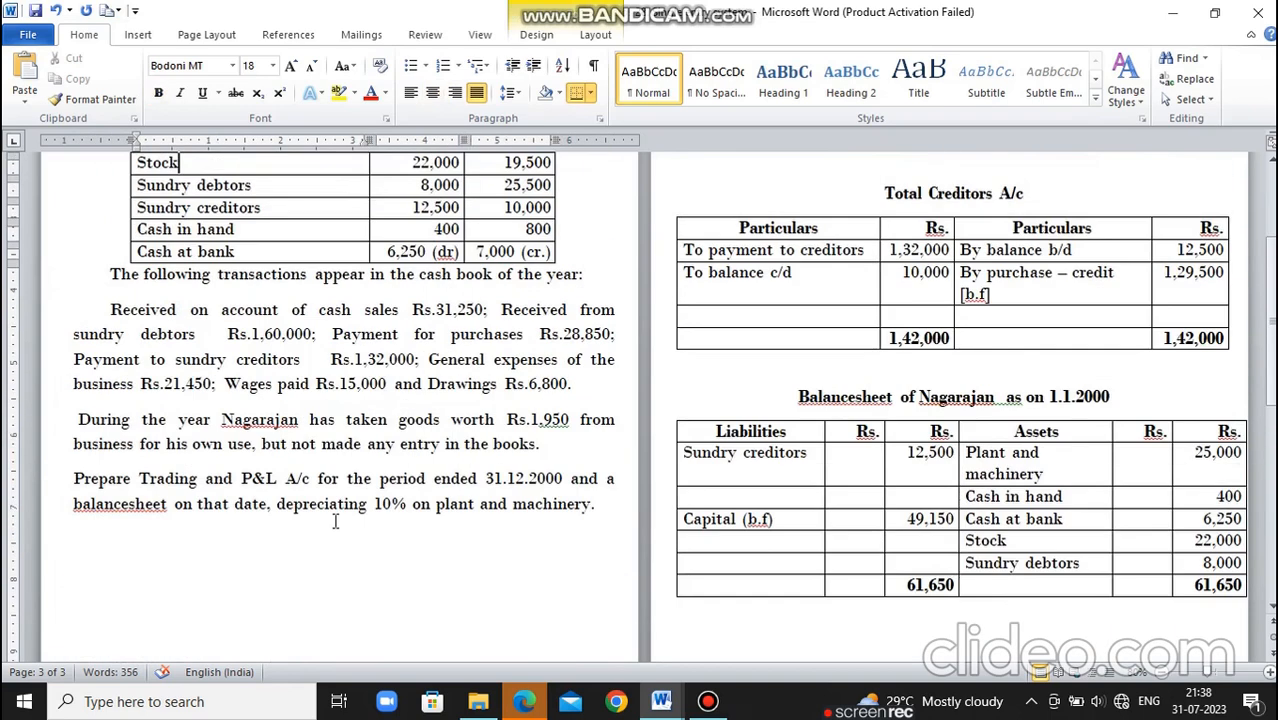
key(Up)
key(Up)
key(Up)
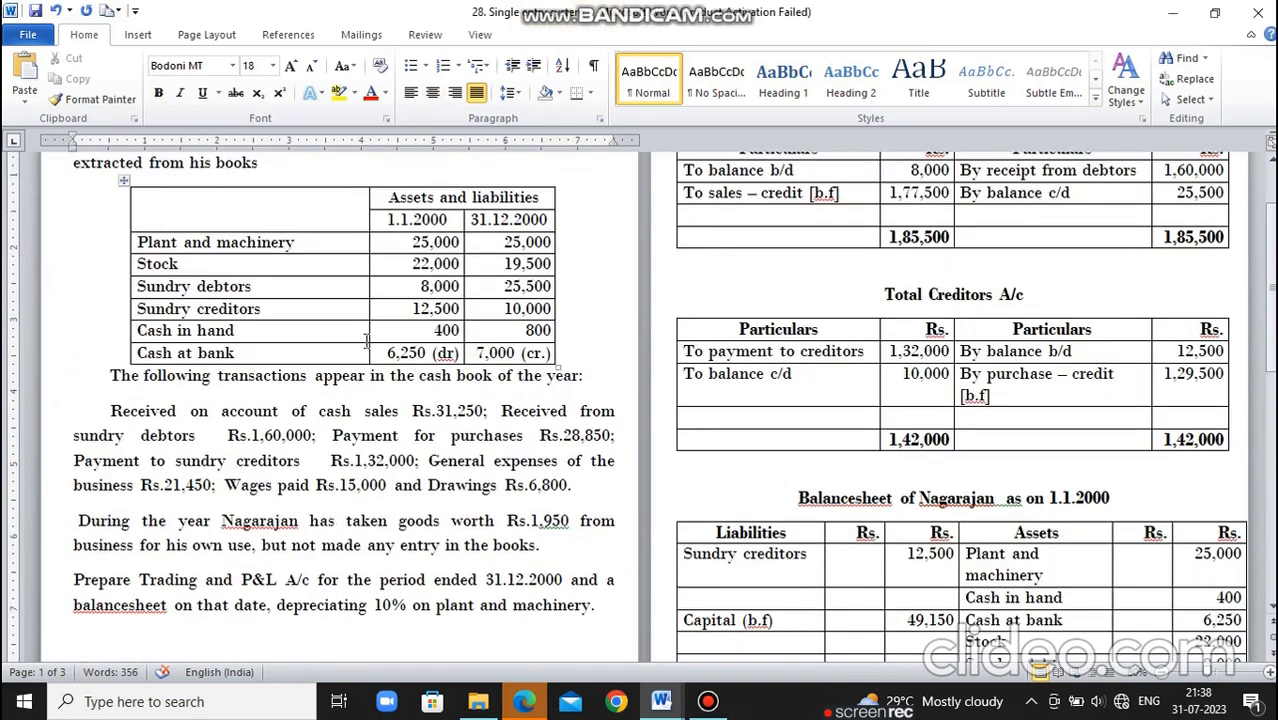
key(Down)
key(Down)
key(Down)
key(Down)
key(Down)
key(Down)
key(Down)
key(Down)
key(Down)
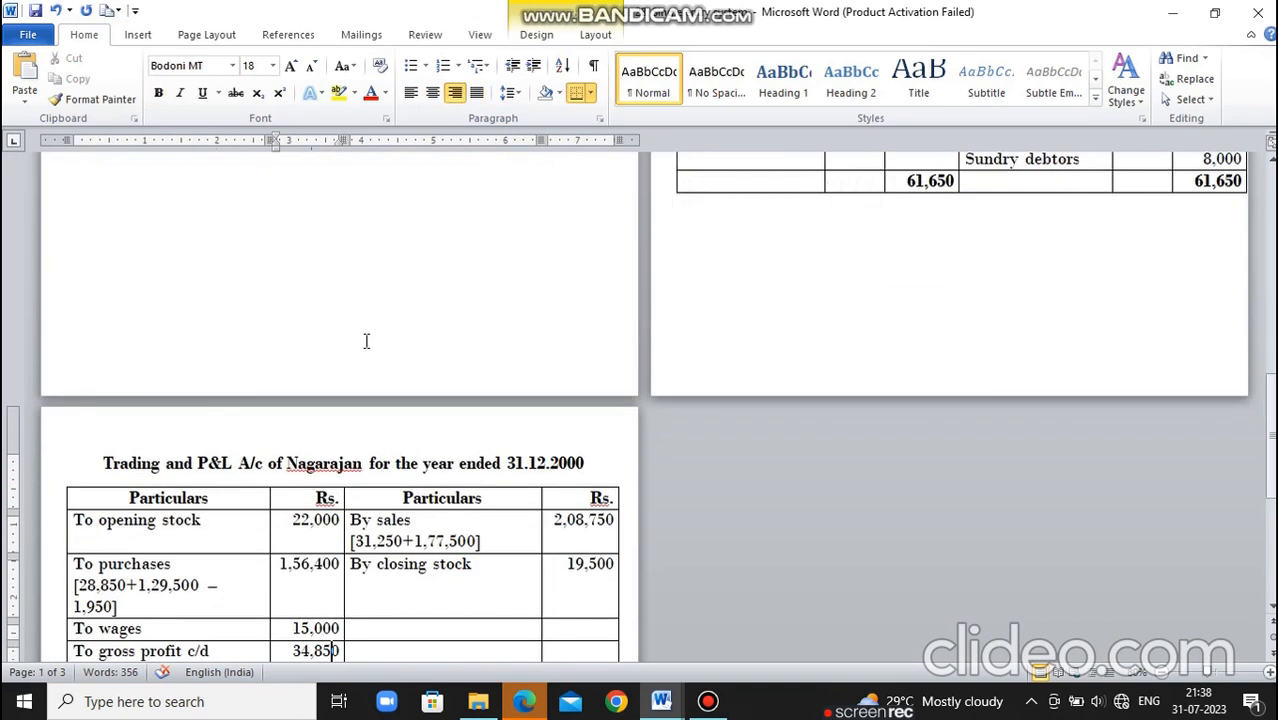
key(Down)
key(Down)
key(Down)
key(Down)
key(Down)
key(Down)
key(Down)
key(Down)
key(Down)
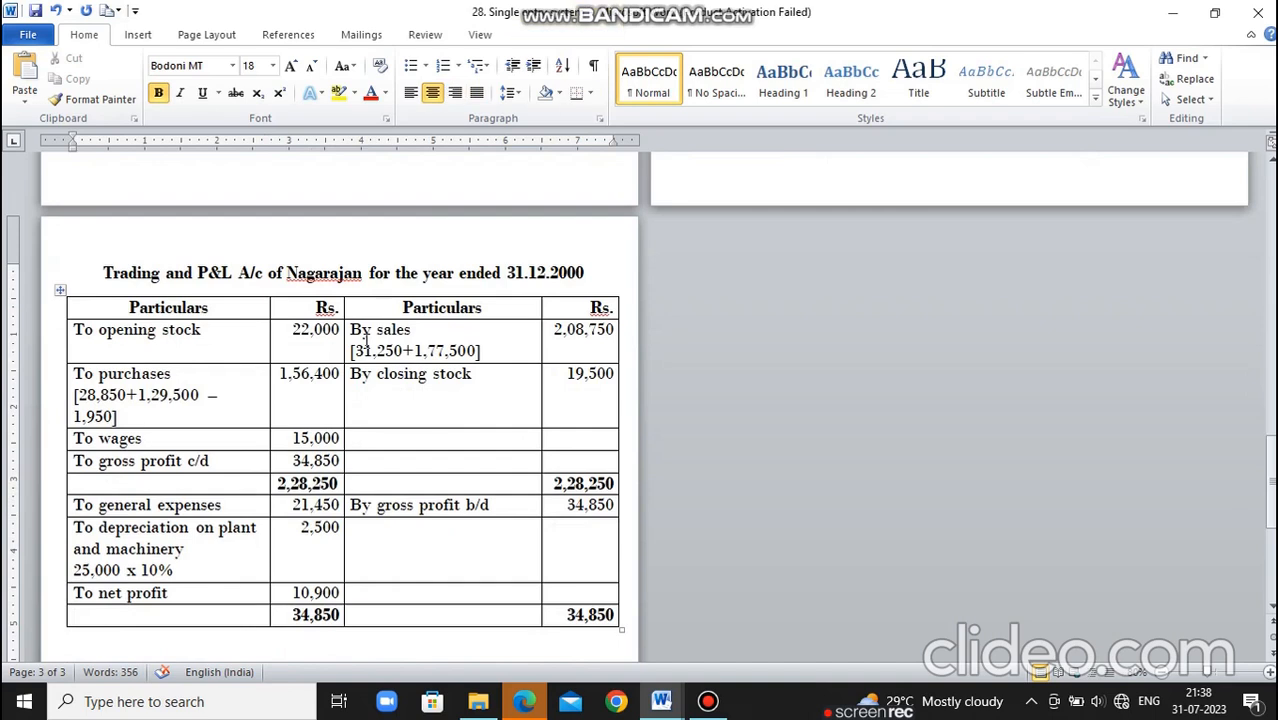
click(321, 540)
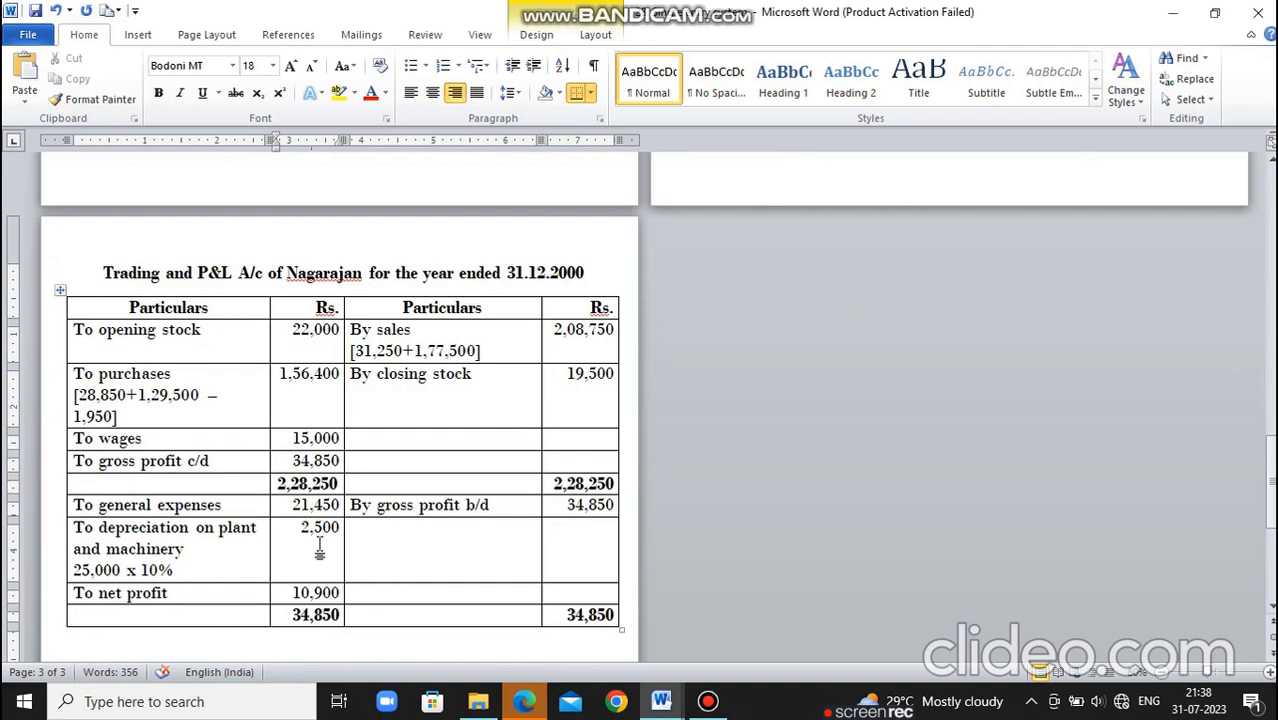
key(Down)
key(Down)
scroll(322, 543, down, 3)
scroll(322, 543, down, 1)
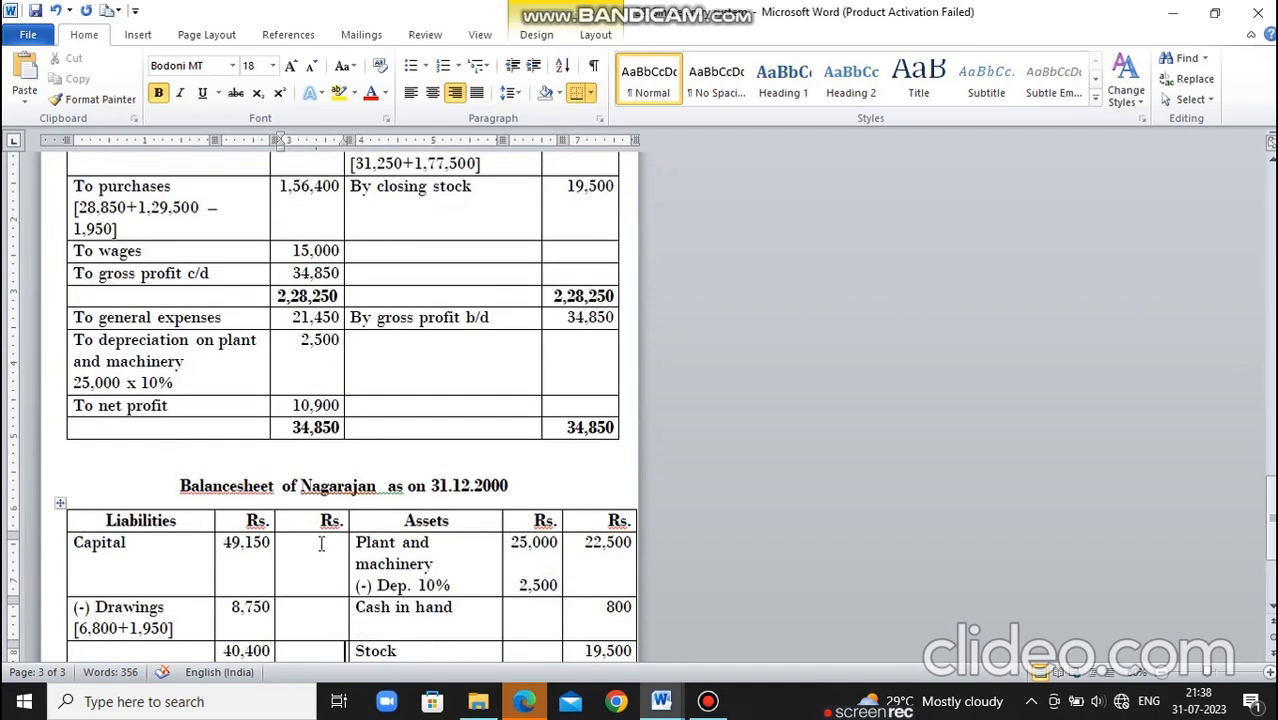
scroll(322, 543, down, 1)
scroll(320, 542, down, 1)
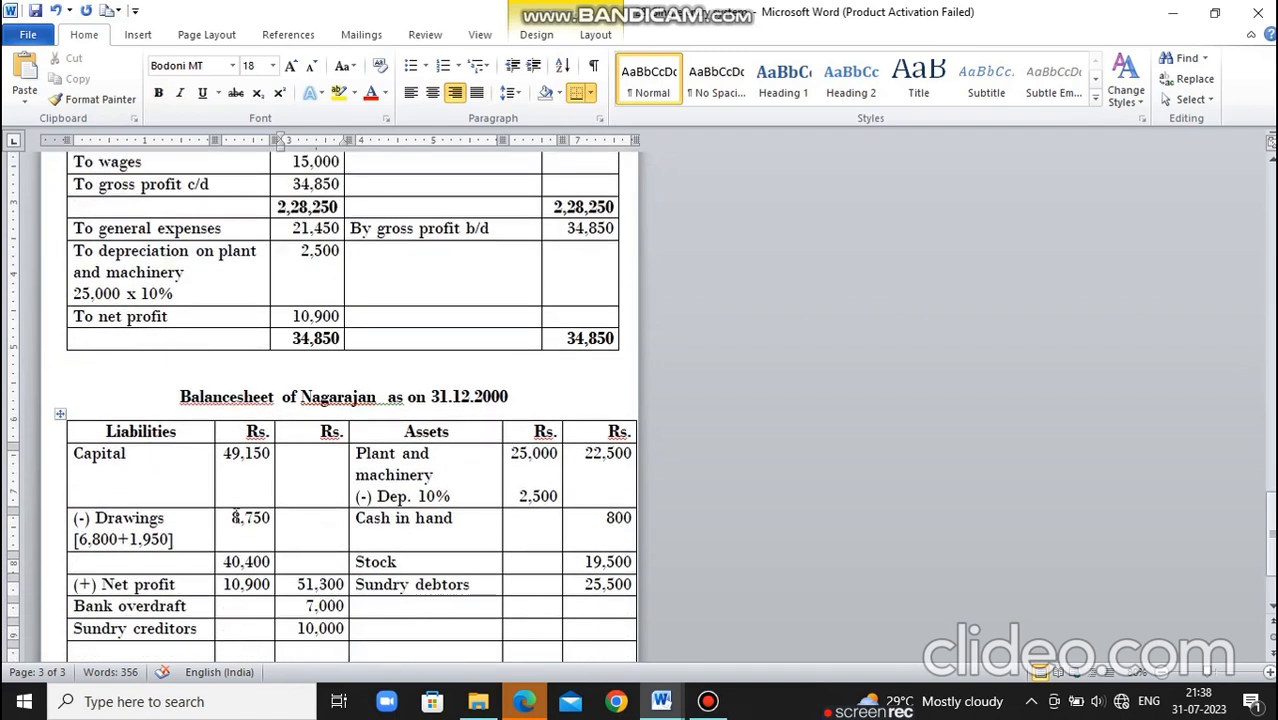
click(181, 476)
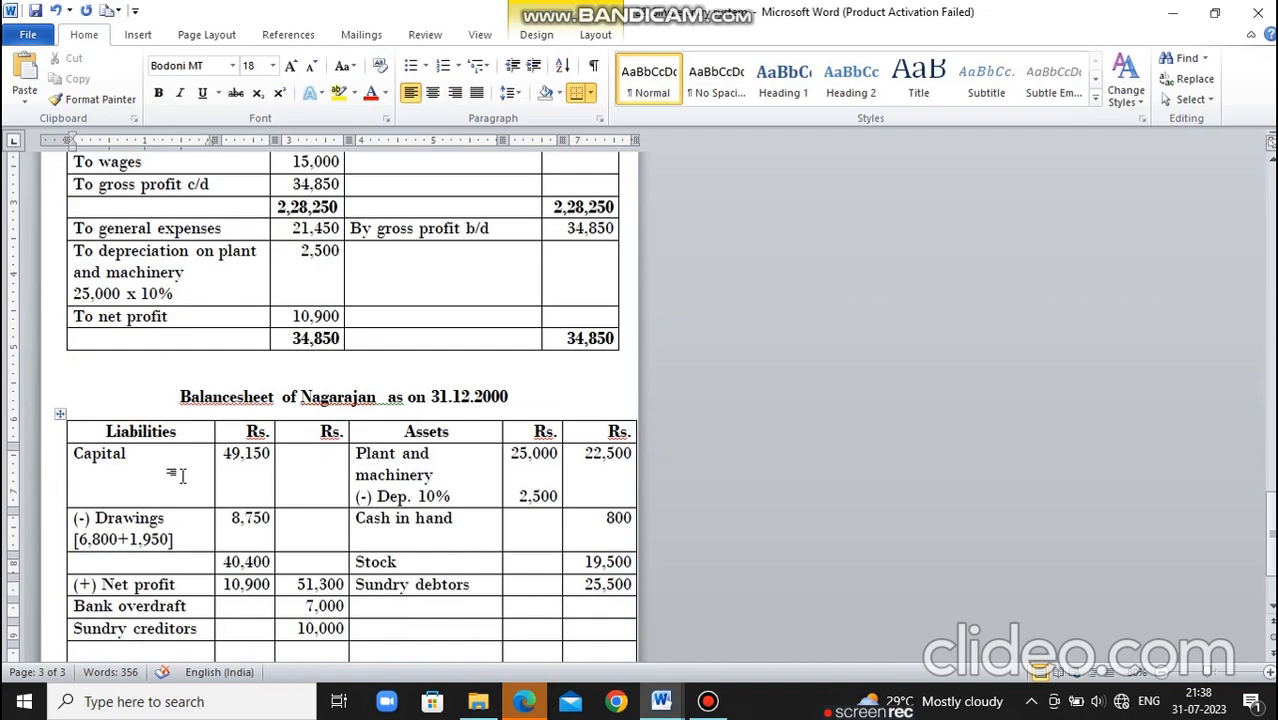
key(Page_Up)
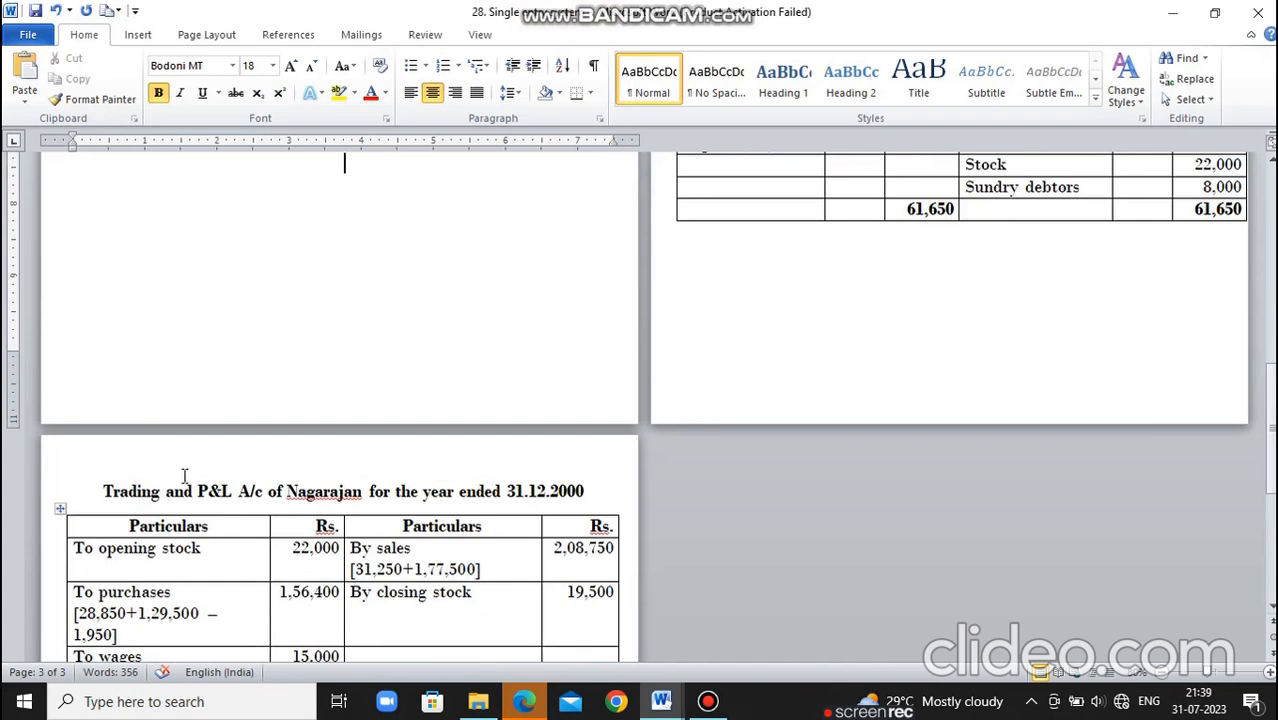
key(Page_Up)
key(Page_Up)
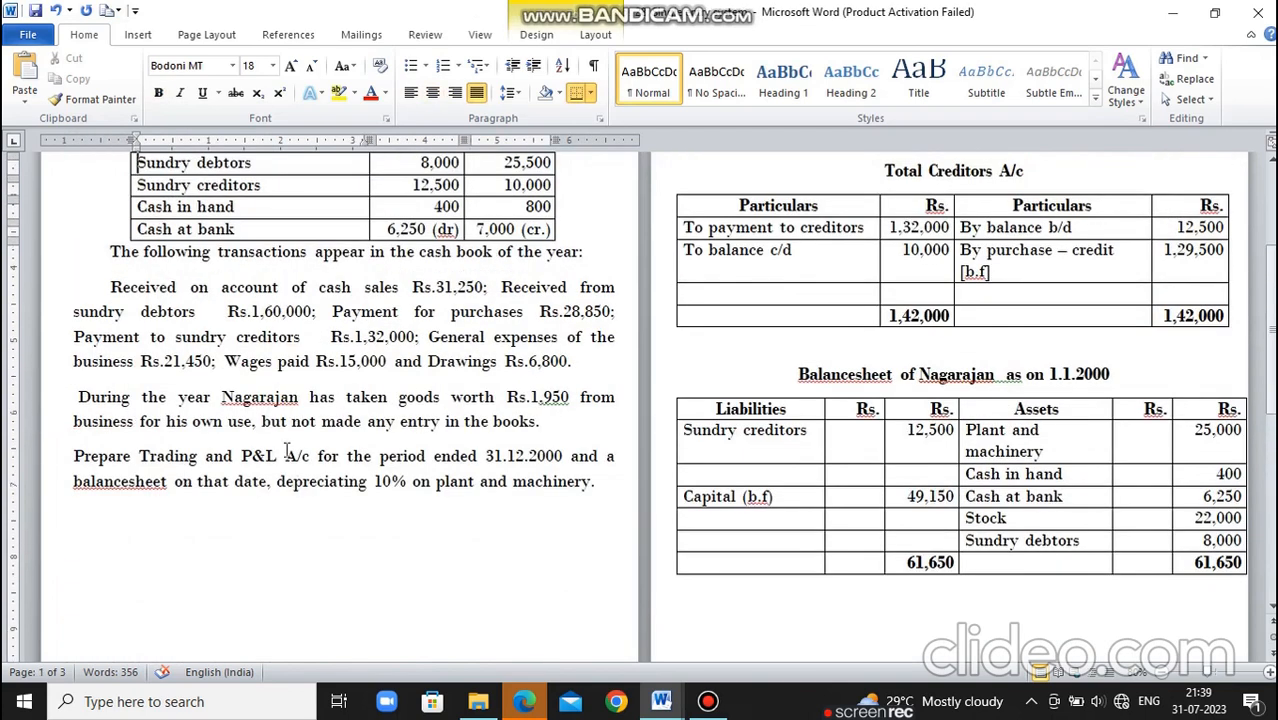
click(569, 361)
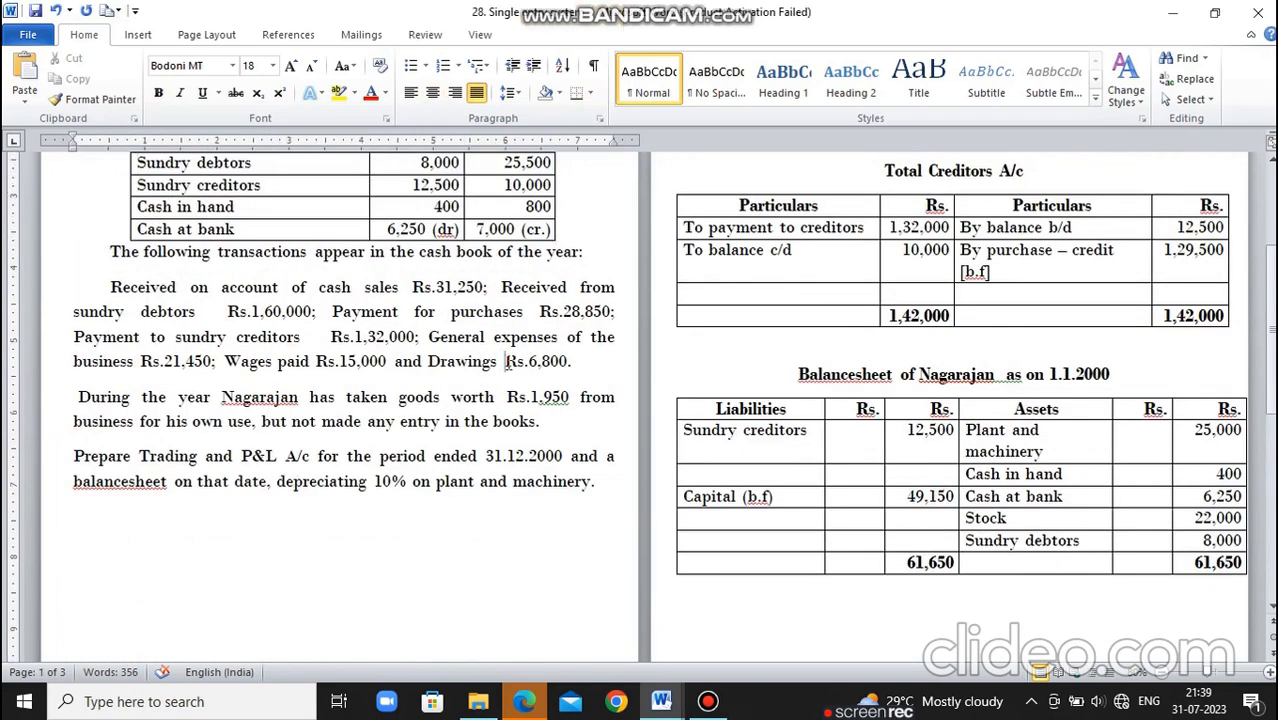
key(Page_Down)
key(Page_Down)
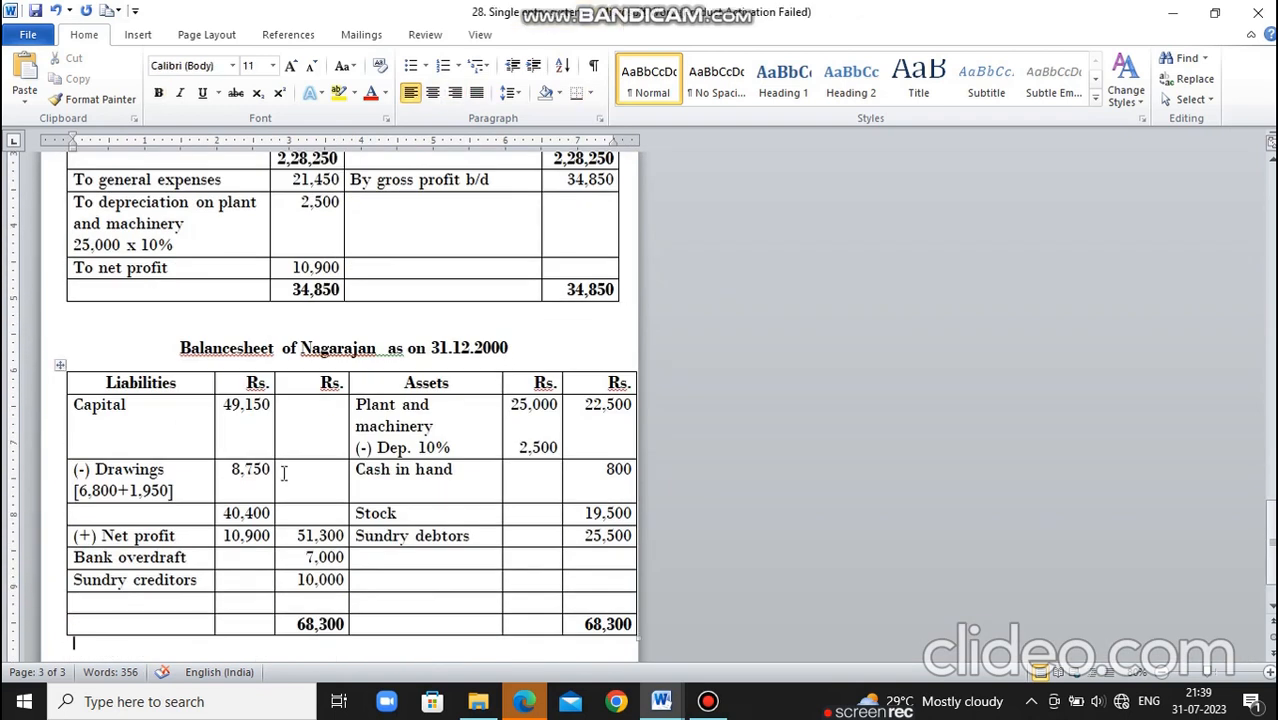
mouse_move(250, 480)
click(205, 541)
key(Up)
key(Up)
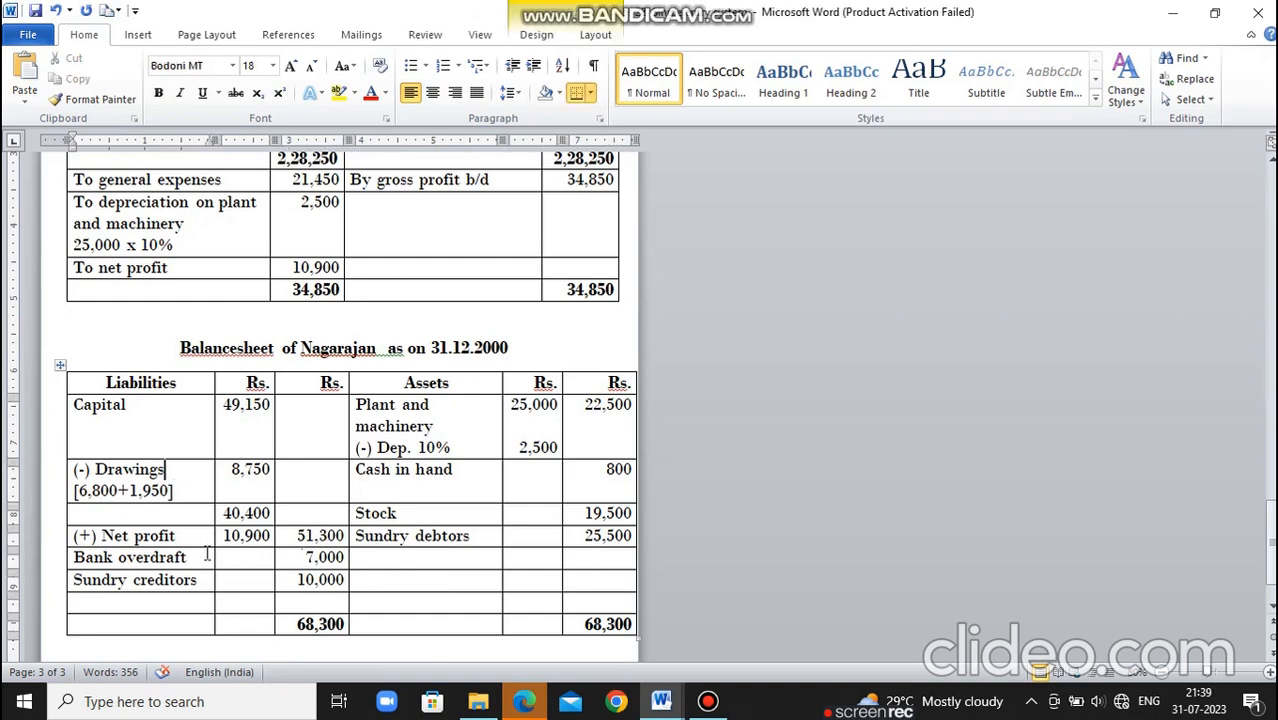
key(Up)
key(Up)
key(Up)
key(Up)
key(Up)
key(Up)
key(Up)
key(Up)
key(Up)
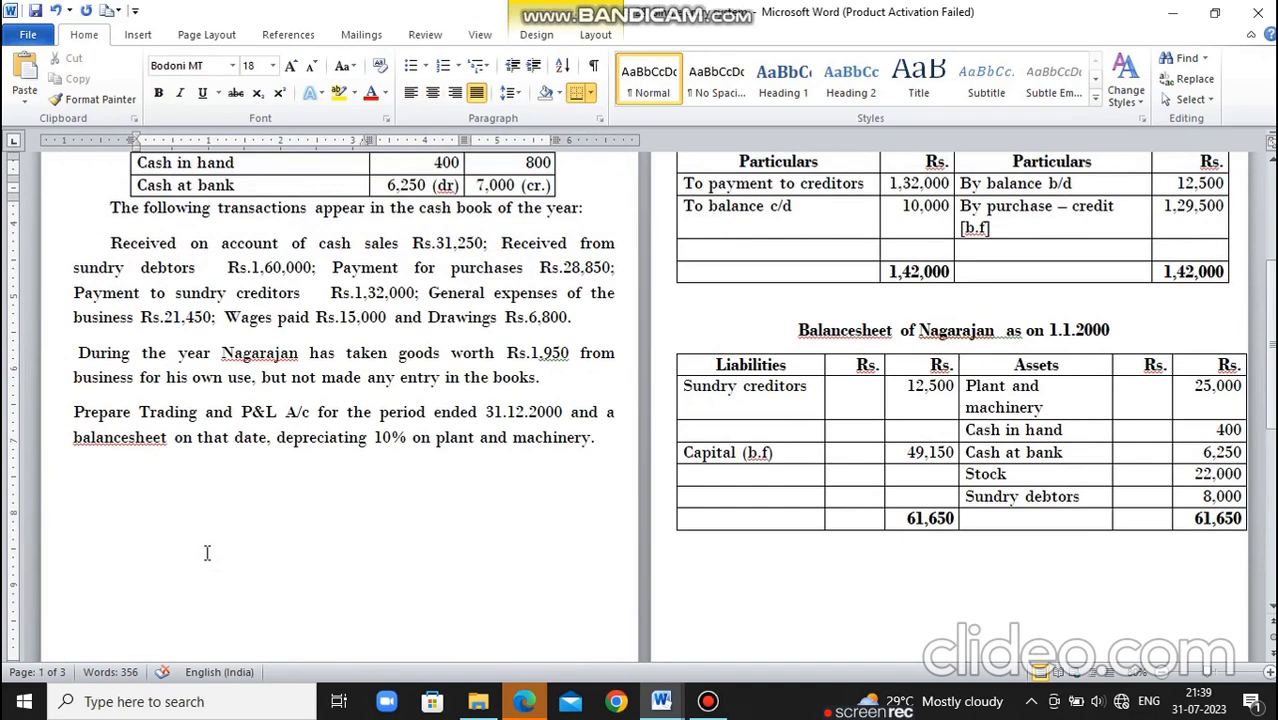
key(Down)
key(Down)
key(Down)
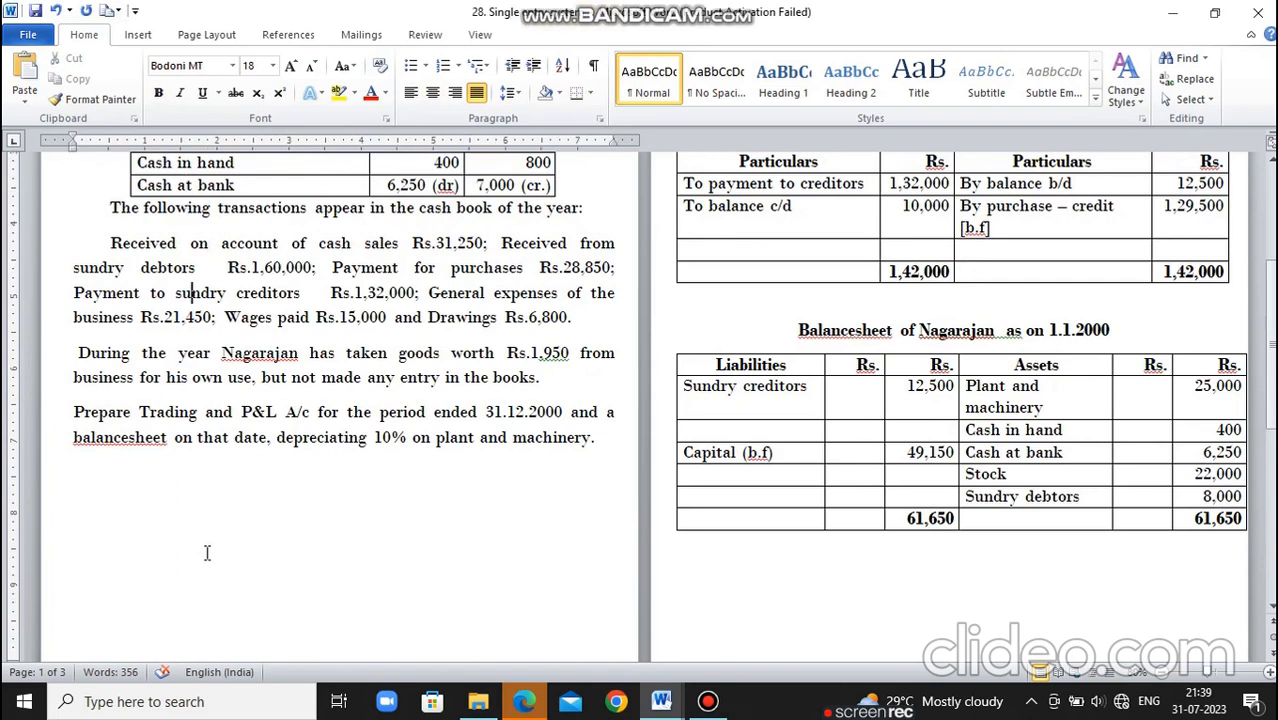
key(Down)
key(Down)
key(Down)
key(Down)
key(Down)
key(Down)
key(Down)
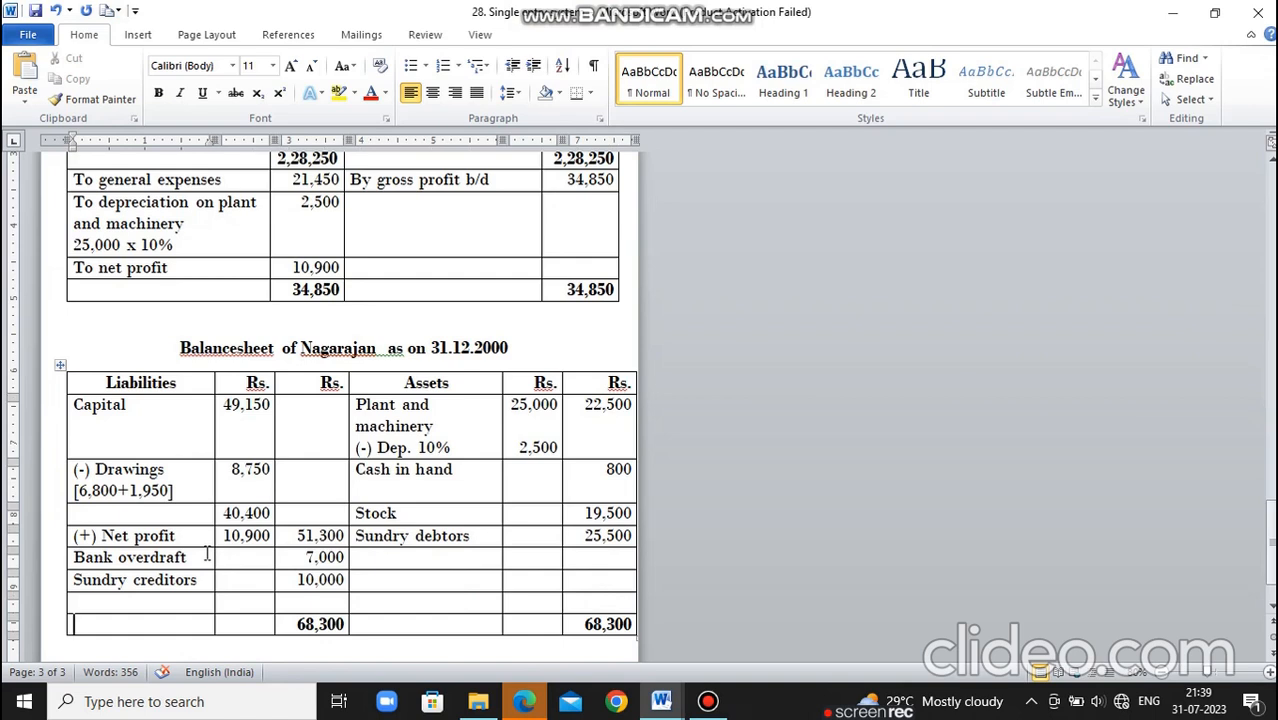
Return from the closing balance sheet to the problem's transactions paragraph on page 1.
click(207, 553)
scroll(207, 553, up, 2)
scroll(207, 553, up, 1)
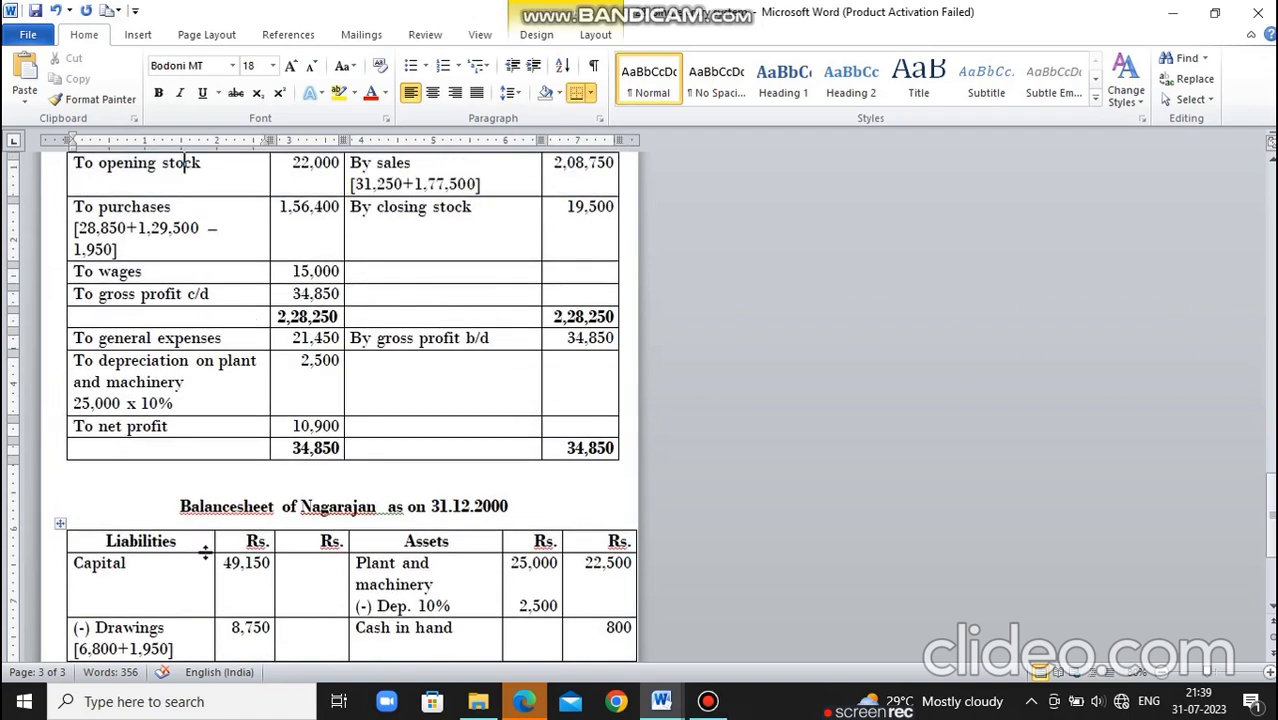
scroll(205, 553, up, 1)
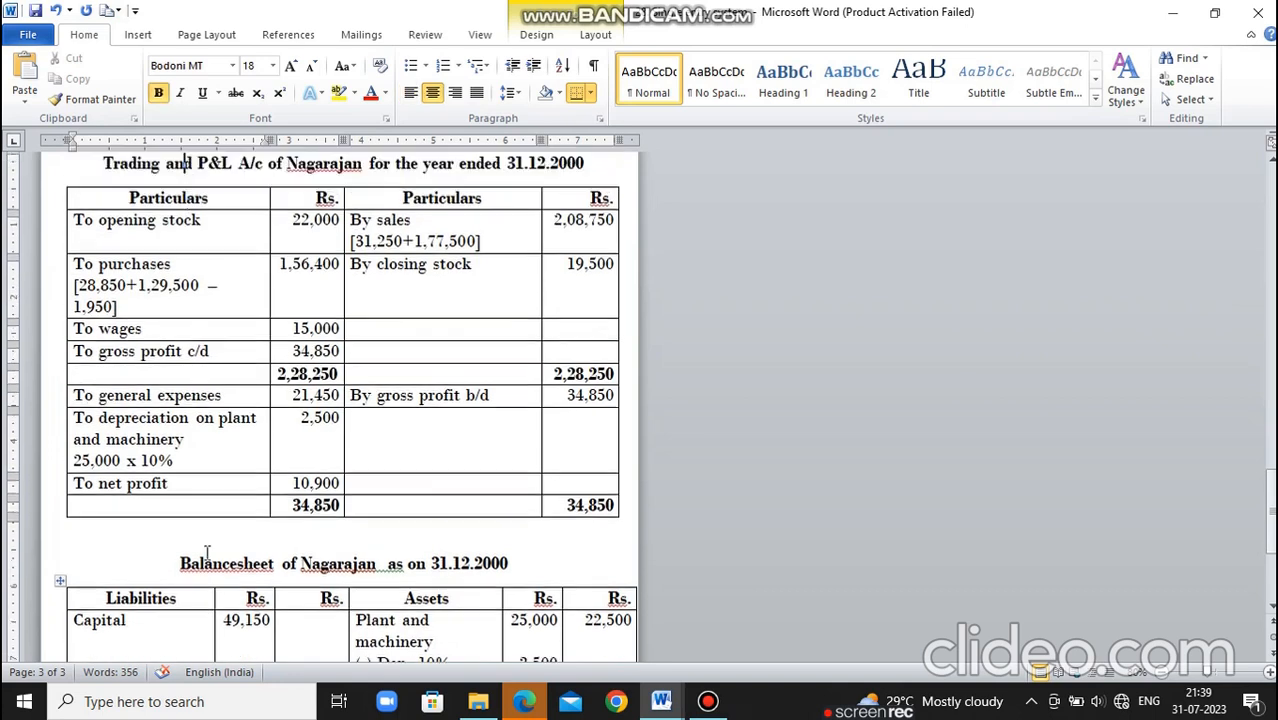
scroll(205, 552, up, 8)
scroll(205, 552, up, 1)
scroll(206, 552, up, 2)
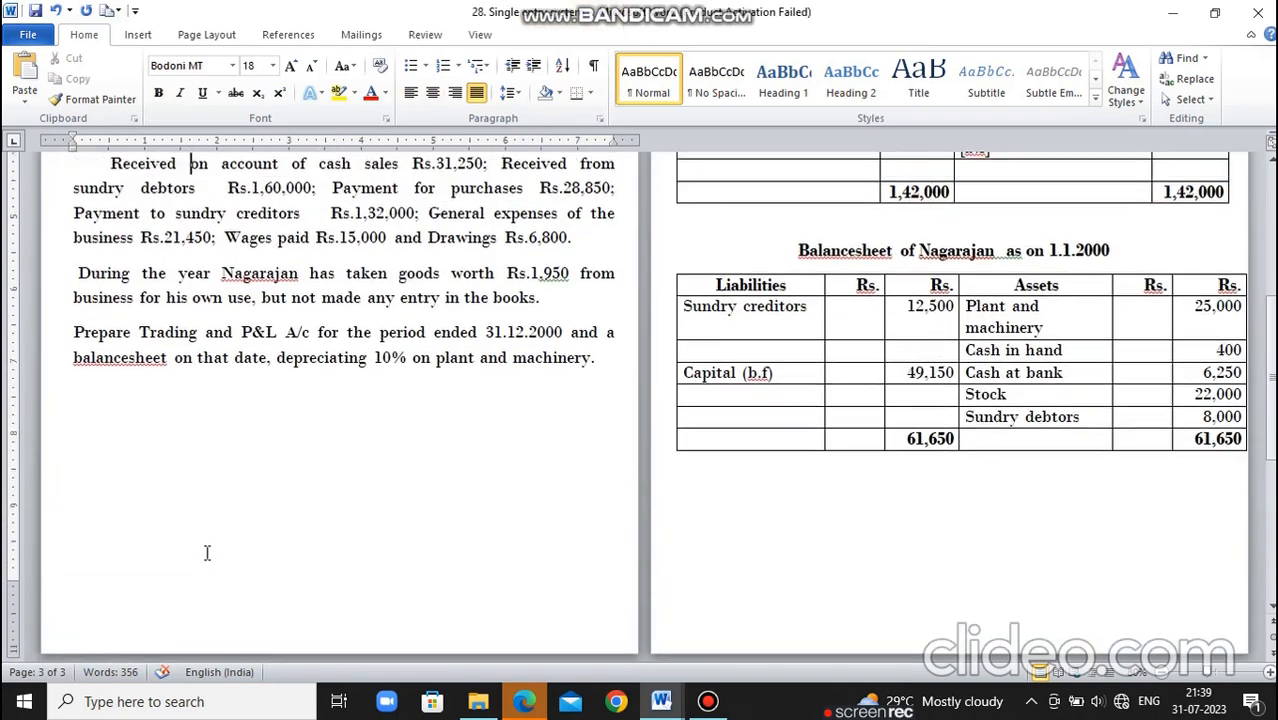